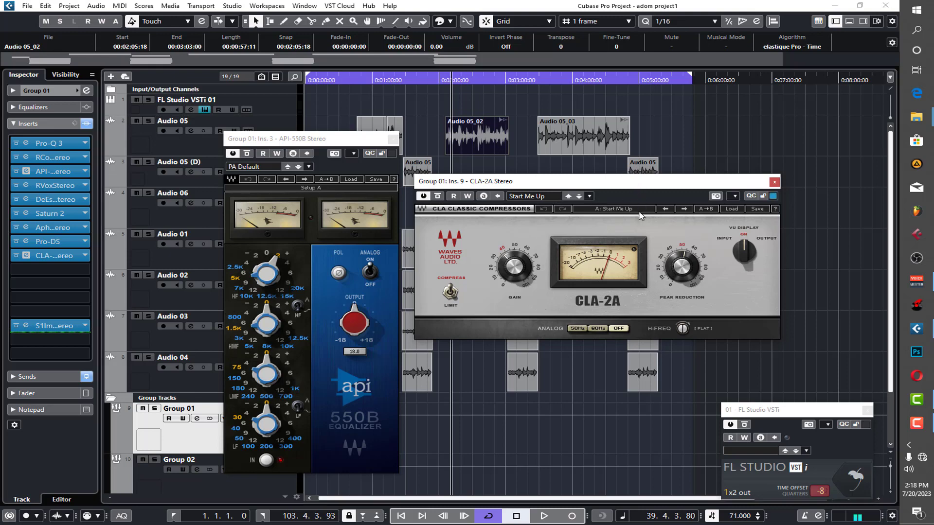
- Move Group 01's CLA-2A compressor window lower so the track clips underneath show
drag(633, 192, 632, 288)
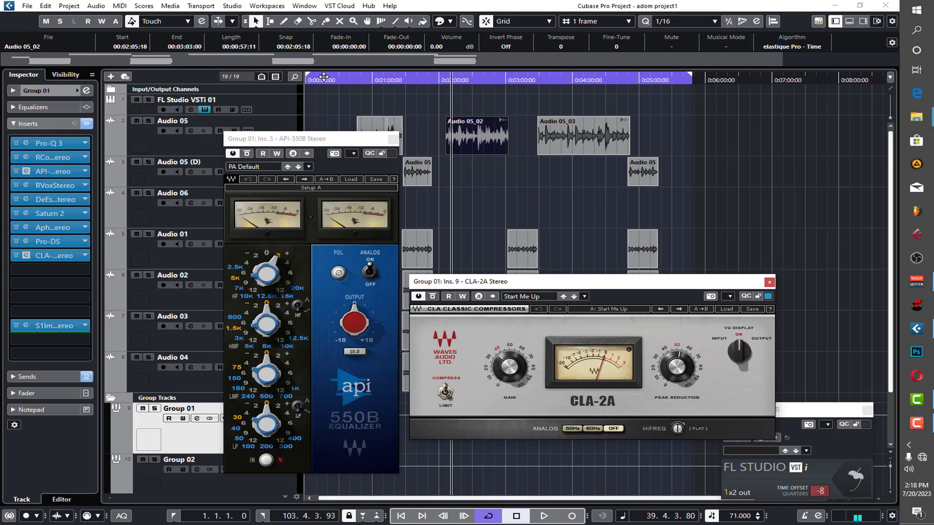
- Set the cycle range from about 2:00 to just past 3:00 and expand Group 01's inspector
click(346, 97)
drag(346, 97, 443, 145)
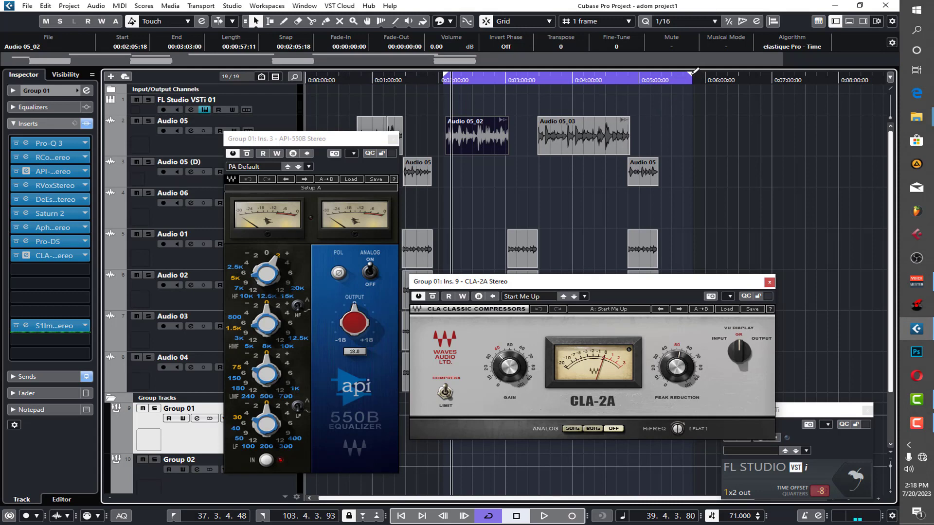
drag(691, 80, 537, 190)
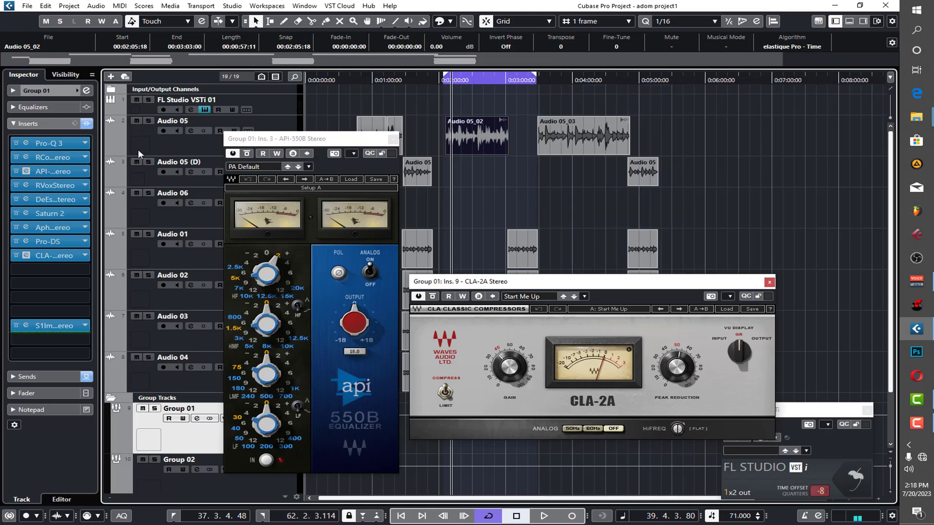
click(49, 91)
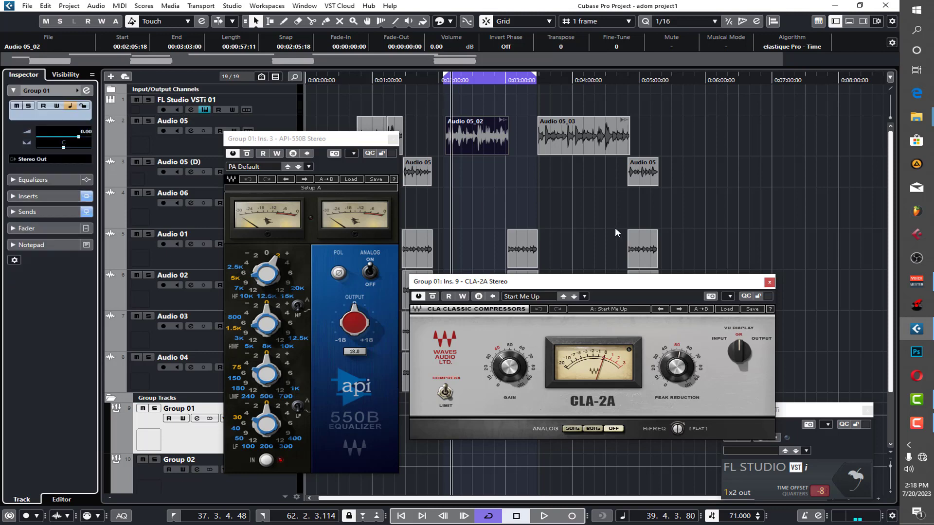
- Play the loop zoomed in, then close the CLA-2A and API-550B plugin windows
key(space)
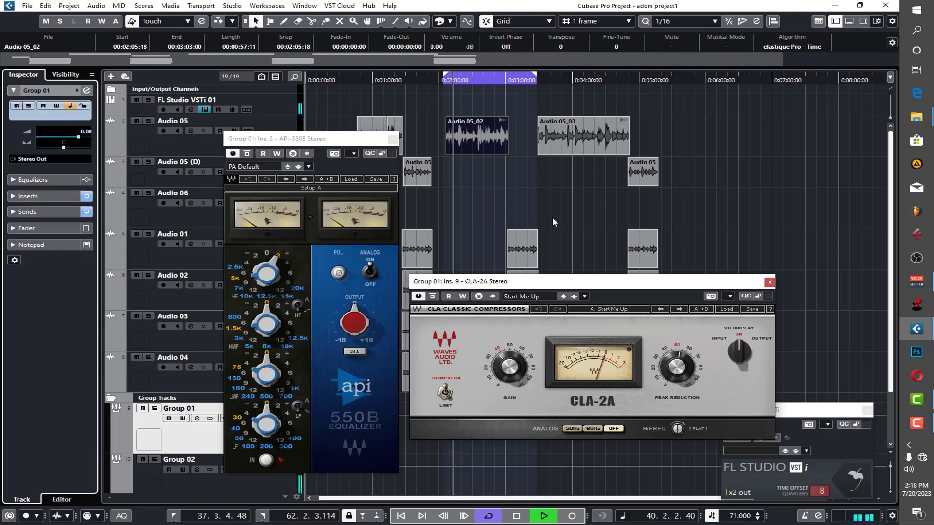
key(h)
key(h)
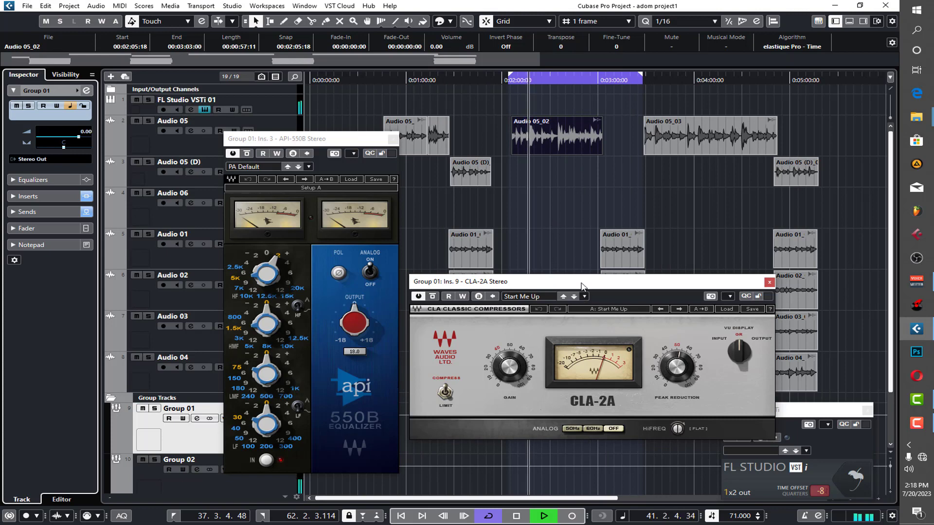
drag(730, 281, 755, 273)
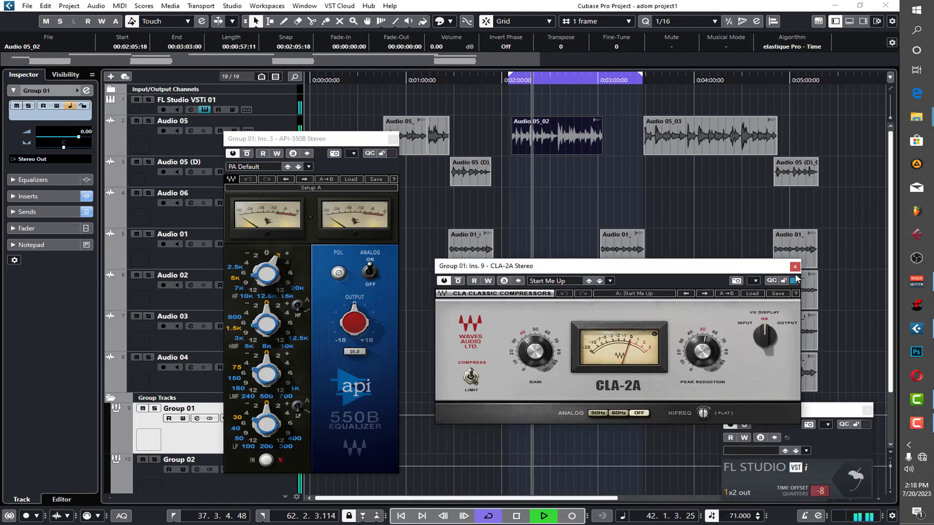
click(795, 273)
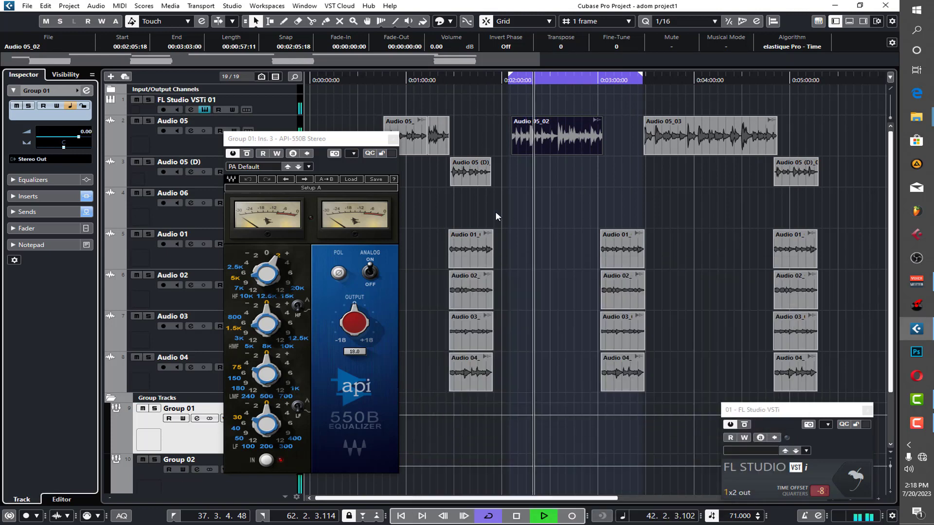
click(393, 139)
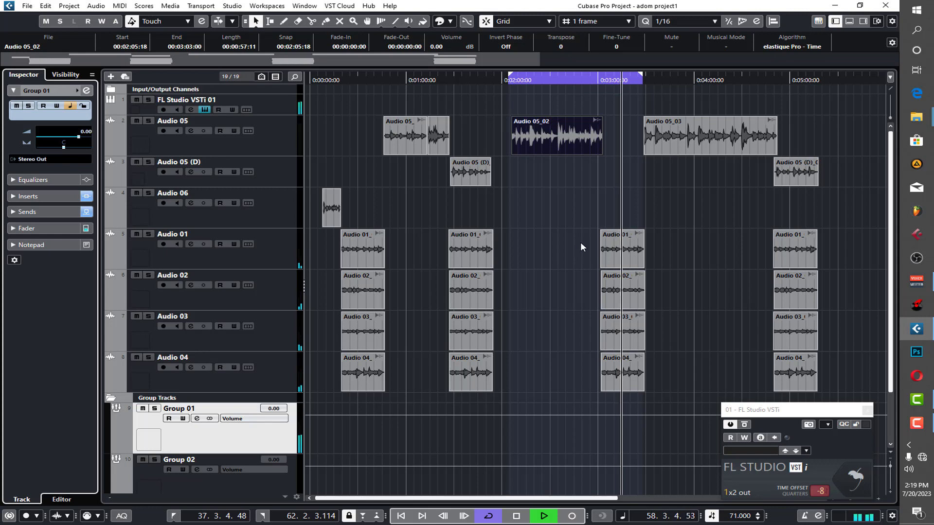
- Stop playback of the looped section
key(space)
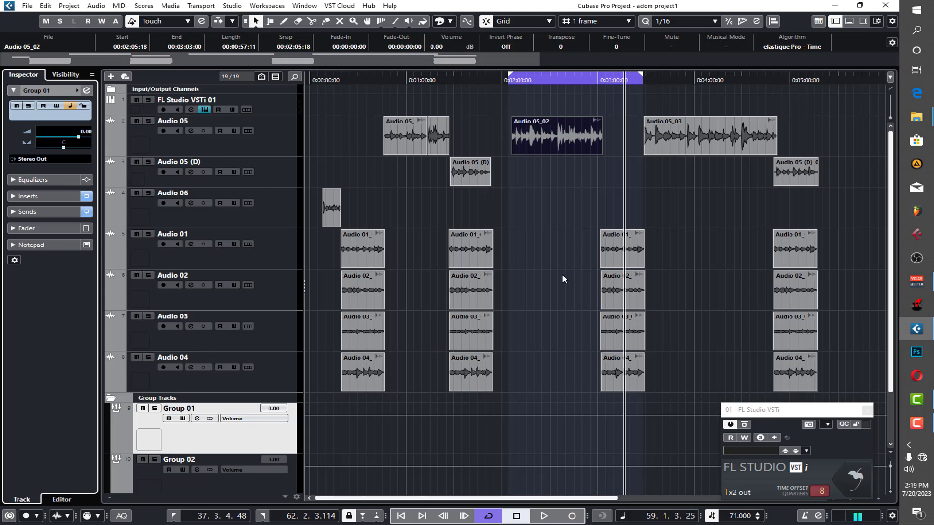
- Open the full FL Studio interface and switch between playlist and mixer
click(852, 475)
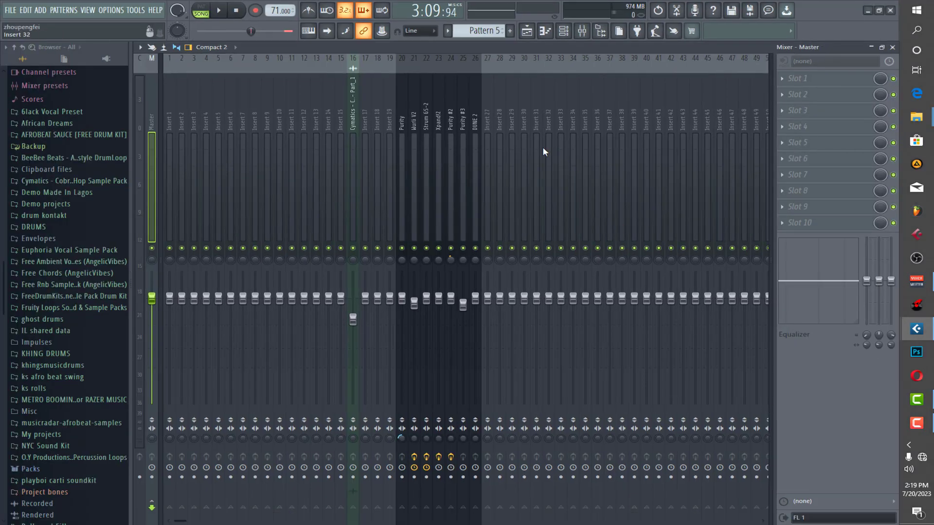
click(585, 34)
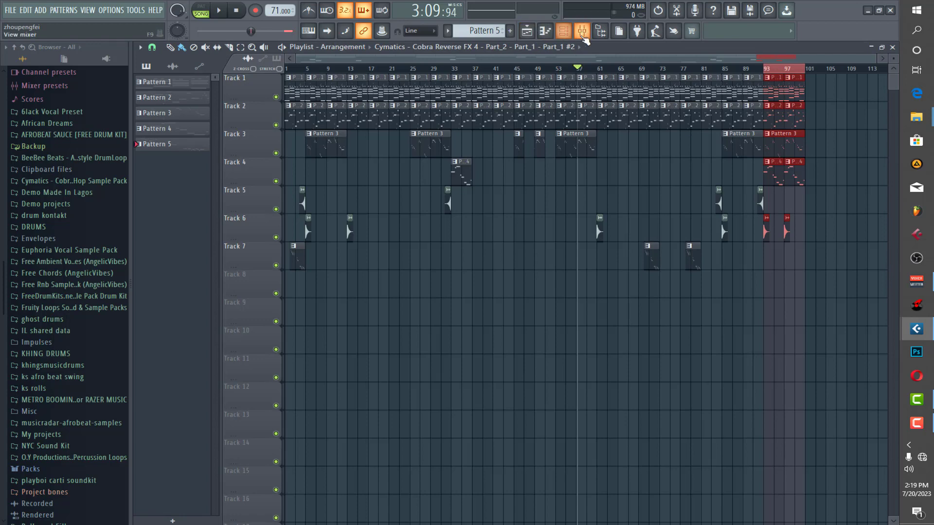
click(585, 35)
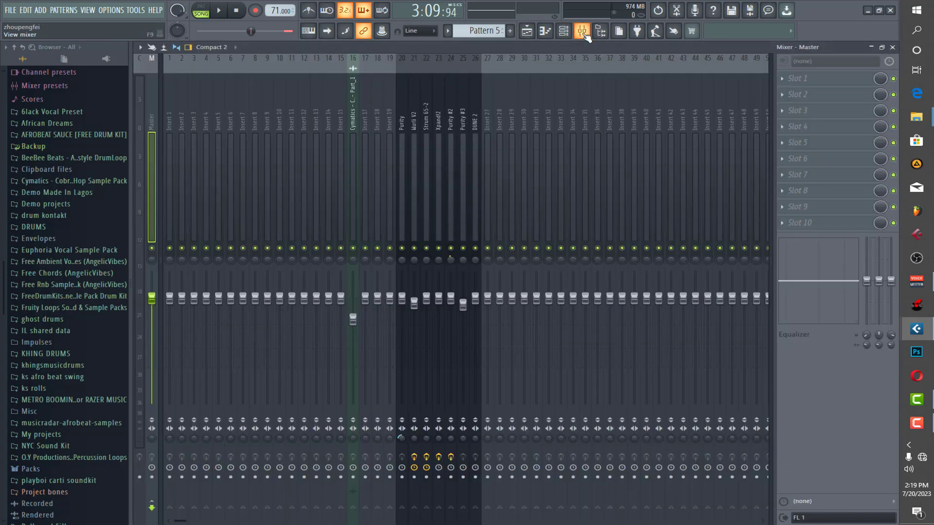
- Move the song position to 5:10 and play from there
click(226, 13)
click(226, 15)
drag(250, 25, 283, 29)
click(219, 14)
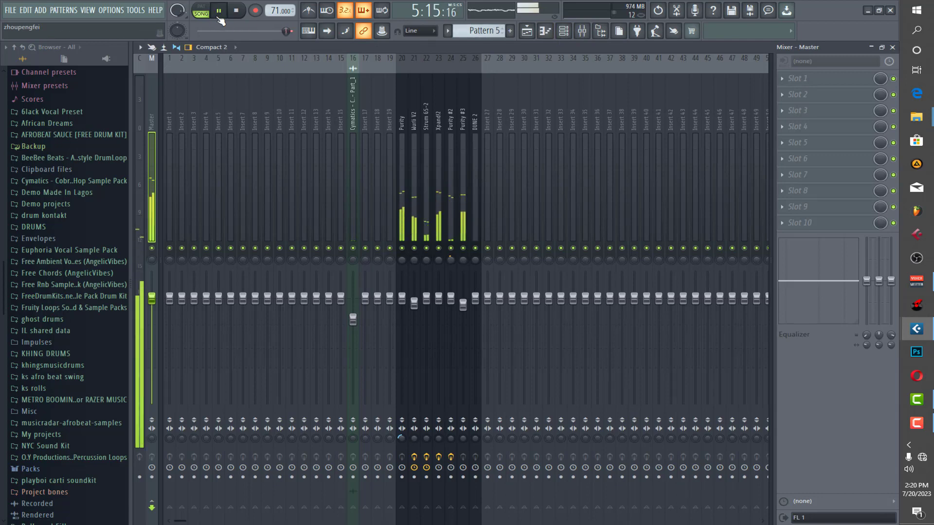
key(space)
- Select the Purity mixer insert and audition it during playback
click(404, 214)
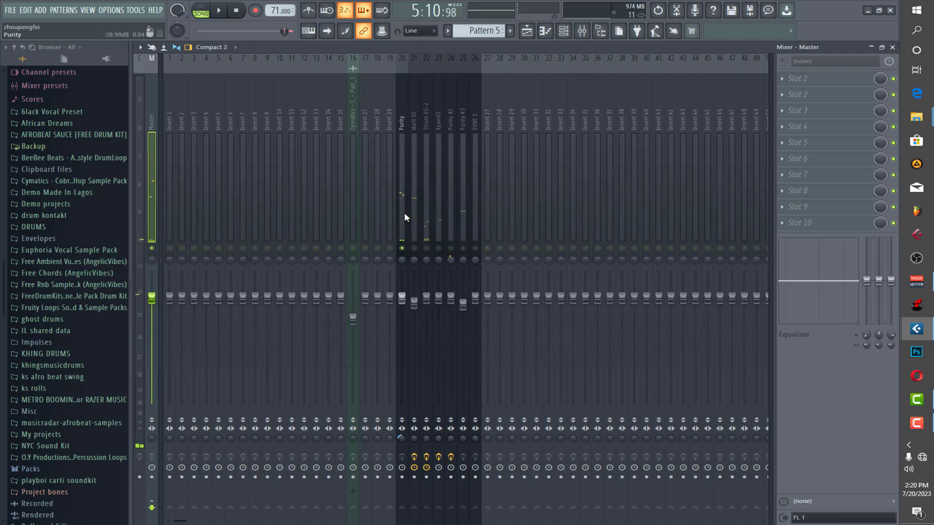
key(space)
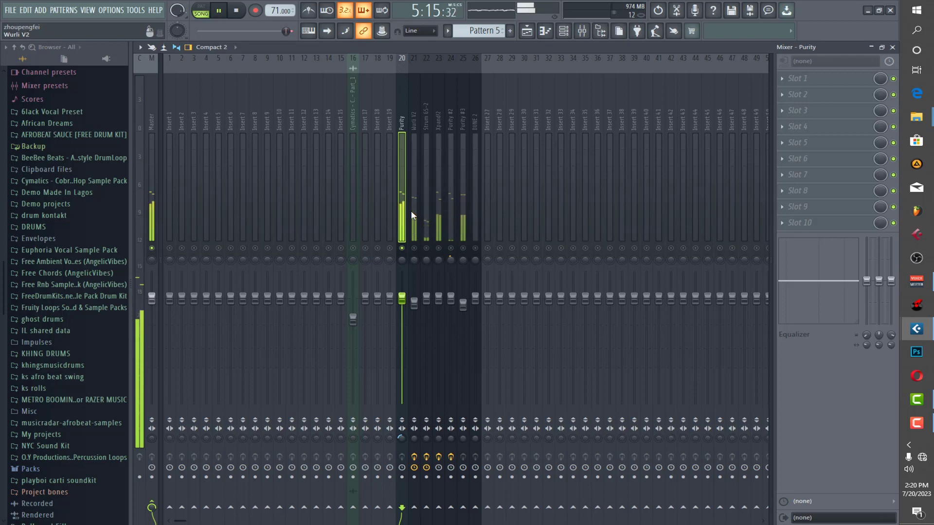
key(space)
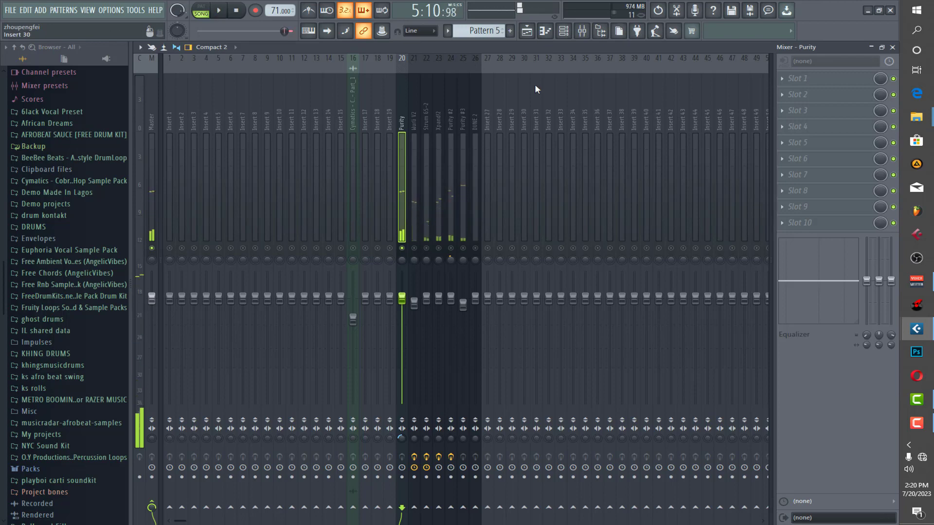
- Toggle the channel rack open and closed to reveal the Purity insert's mixer view
click(564, 31)
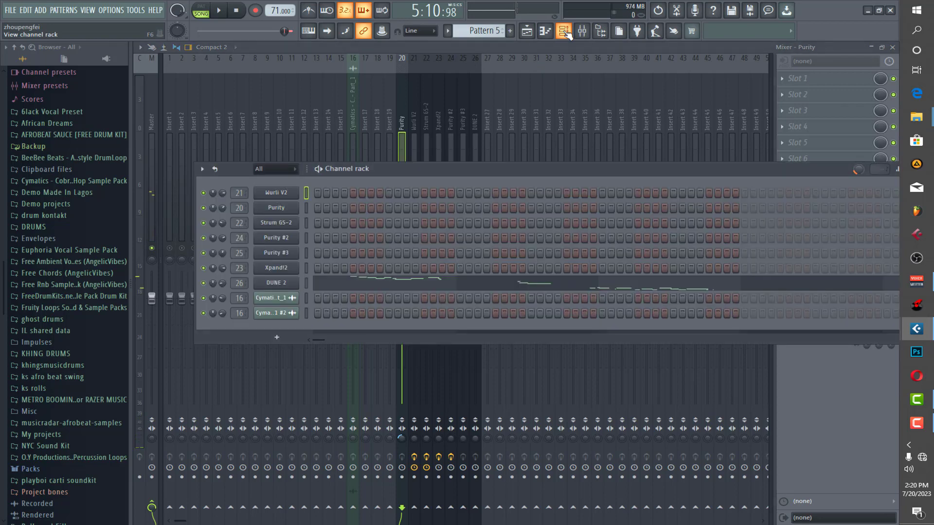
click(565, 33)
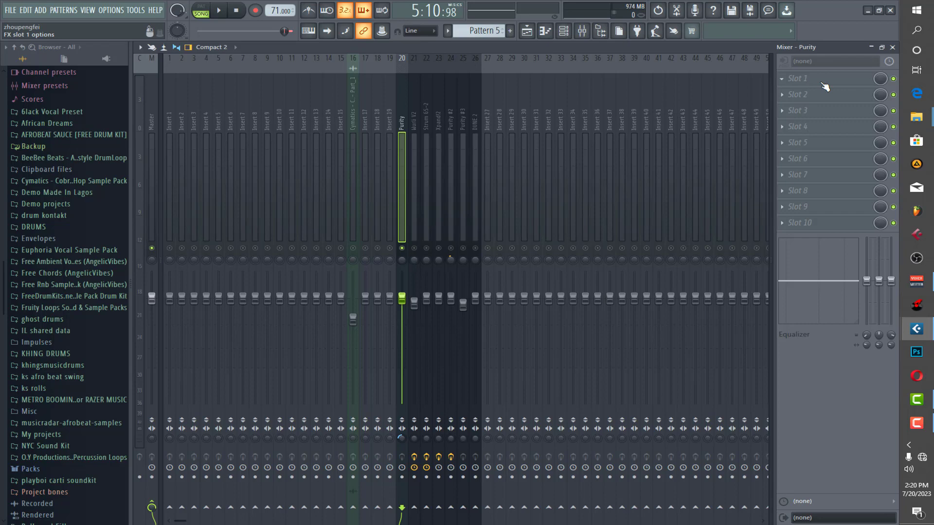
click(401, 438)
key(space)
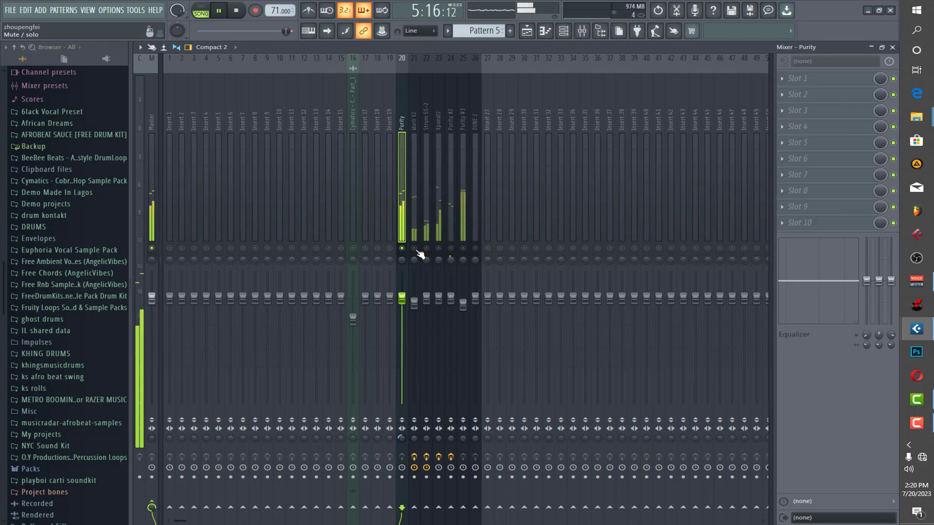
key(space)
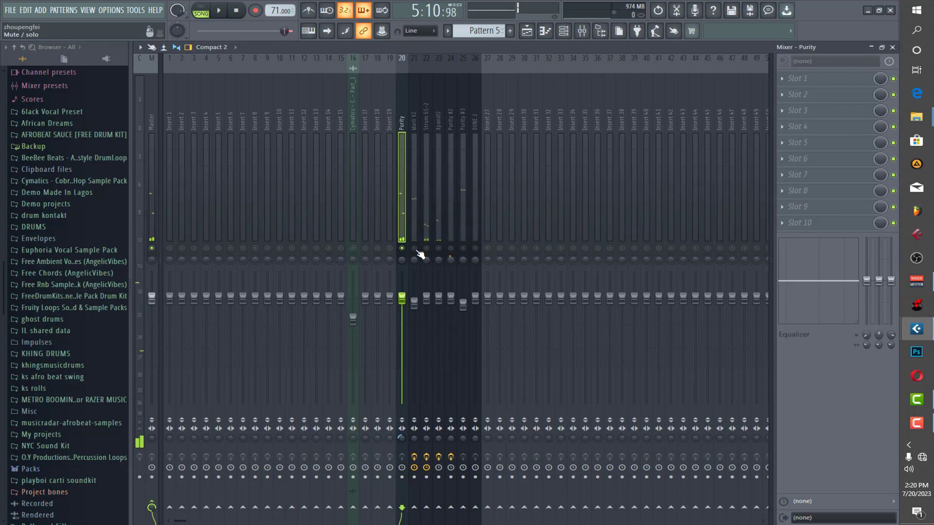
click(415, 223)
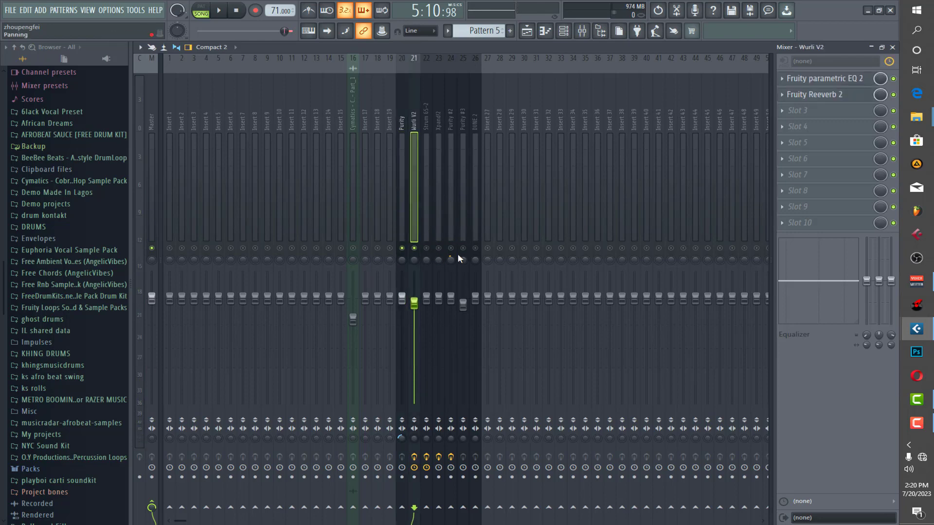
click(831, 81)
click(833, 83)
click(832, 97)
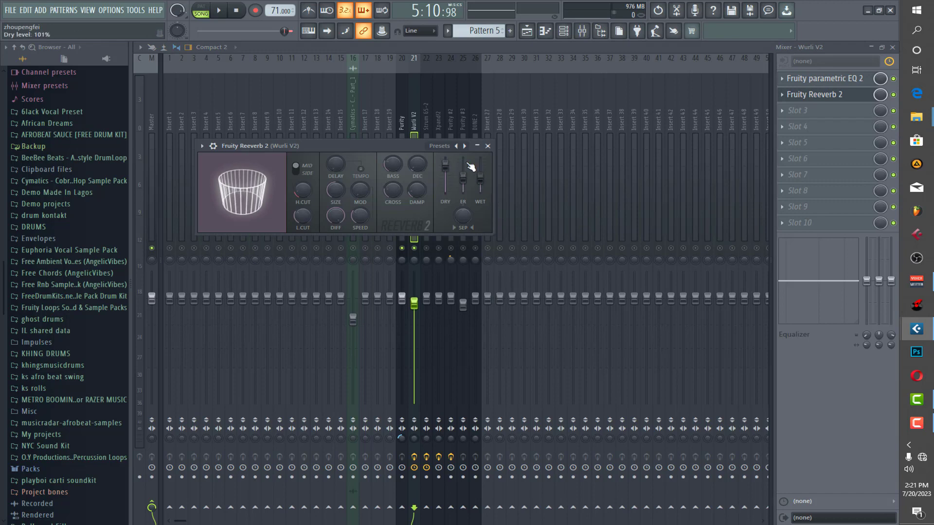
click(487, 146)
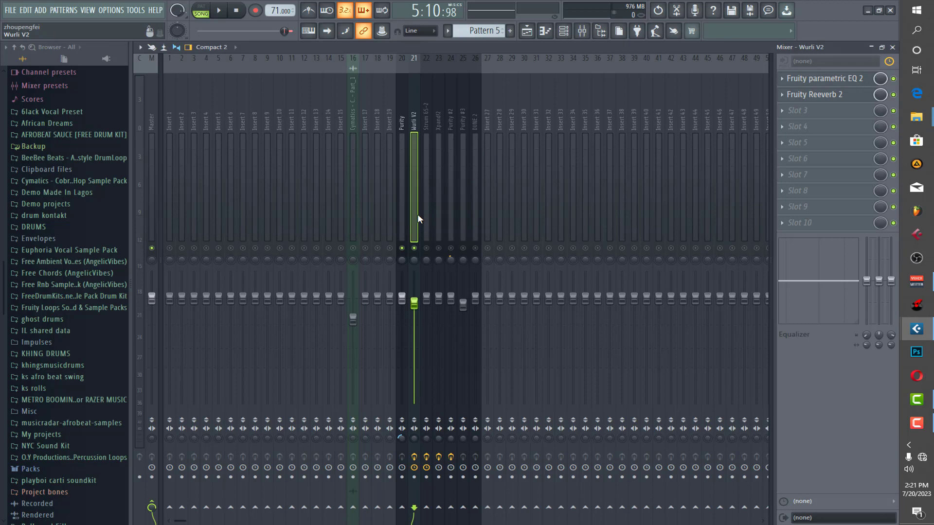
key(space)
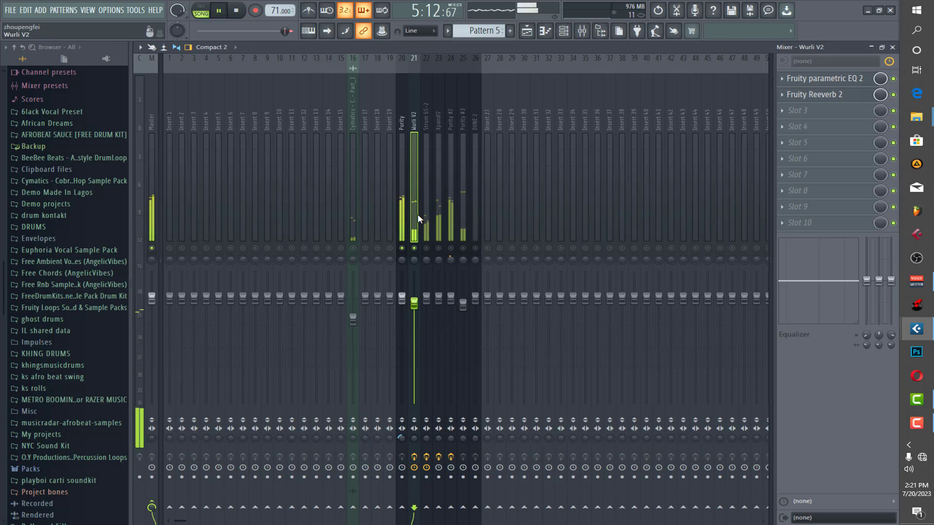
key(space)
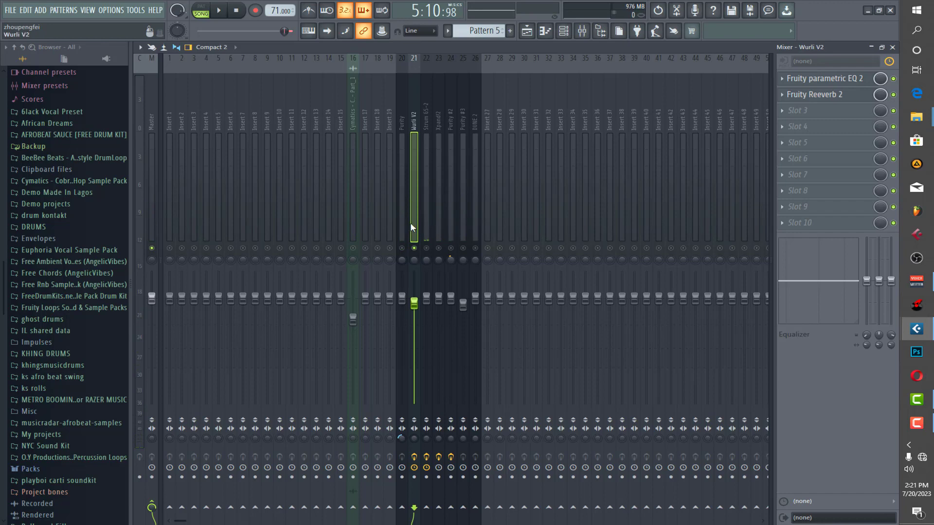
key(space)
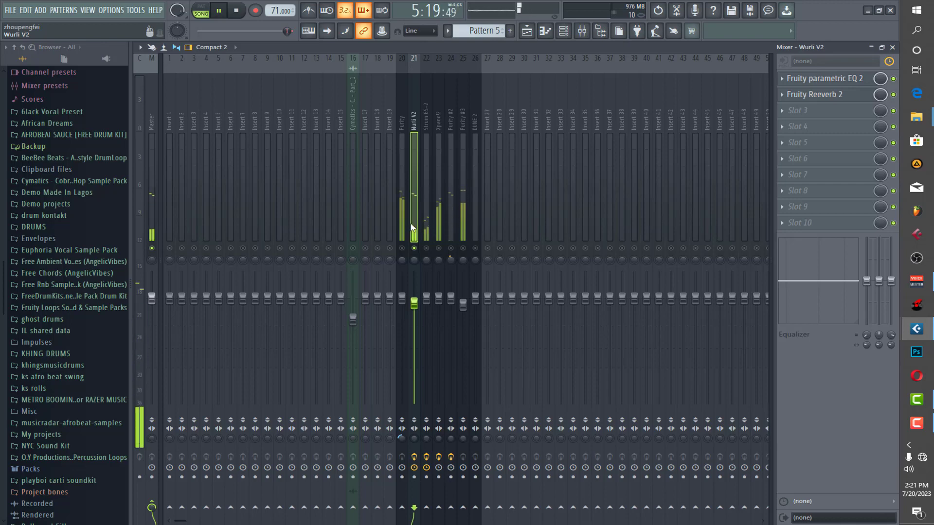
key(space)
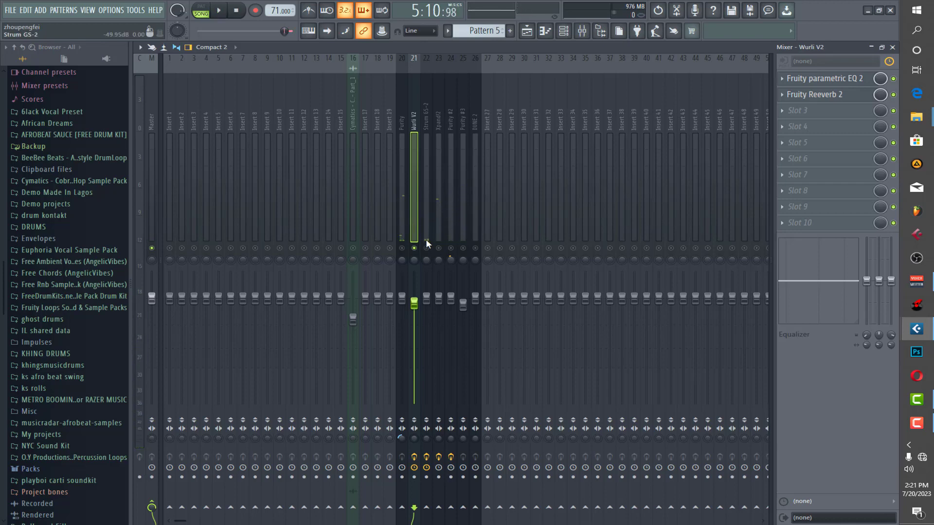
- Select and audition Strum GS-2, checking its parametric EQ 2, Reeverb 2 and delay 2 slots
click(427, 238)
key(space)
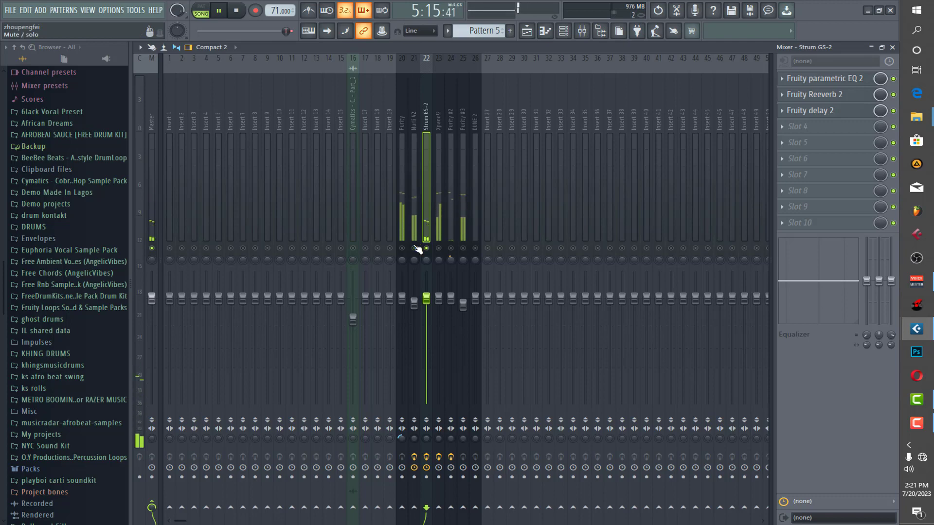
key(space)
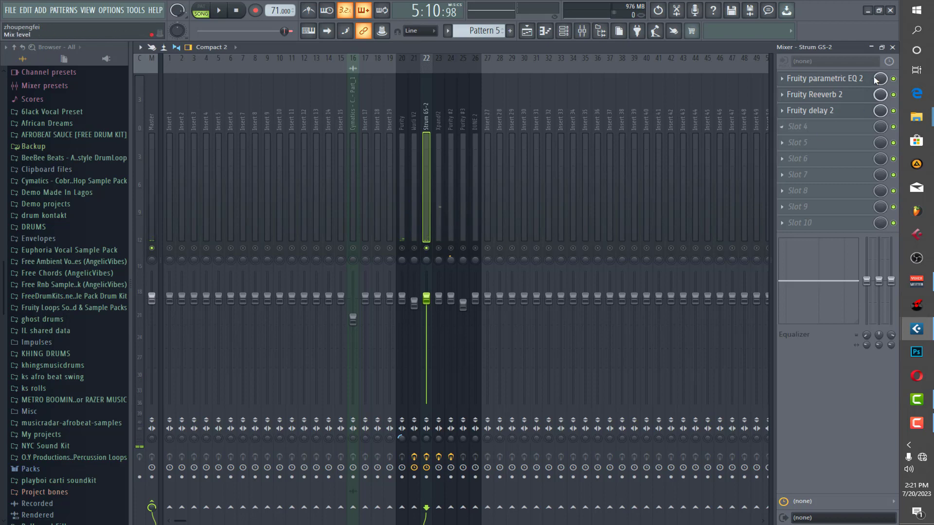
click(845, 85)
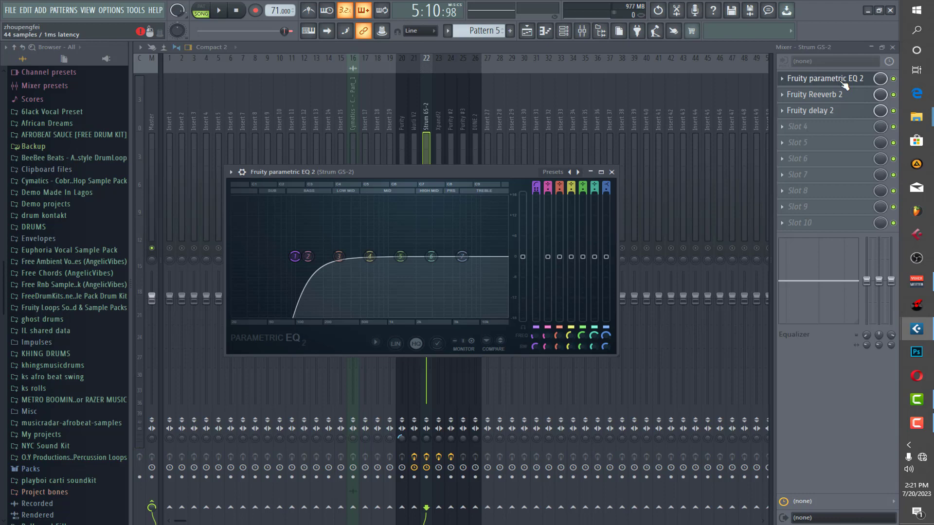
click(845, 85)
click(833, 100)
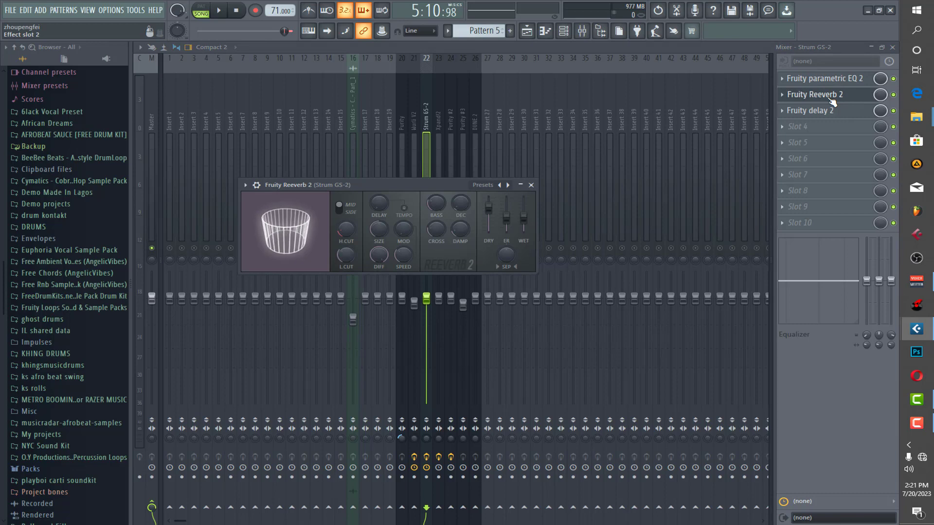
click(832, 100)
click(828, 112)
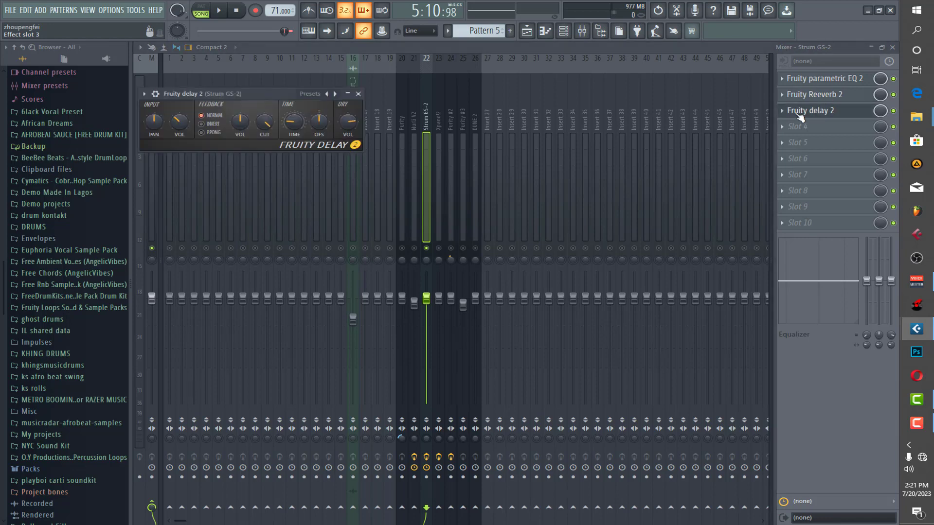
- A/B the Fruity delay 2 on and off during playback, leaving it on
key(space)
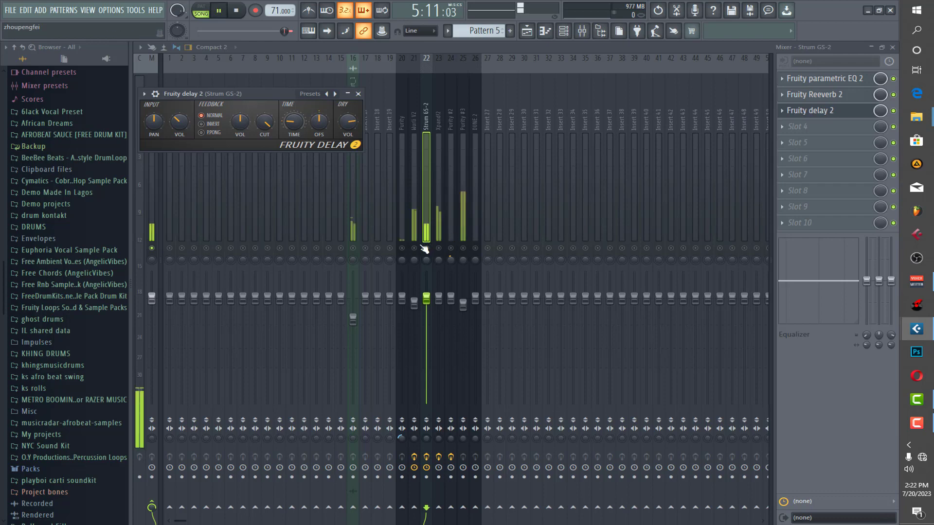
click(144, 94)
key(space)
click(330, 110)
key(space)
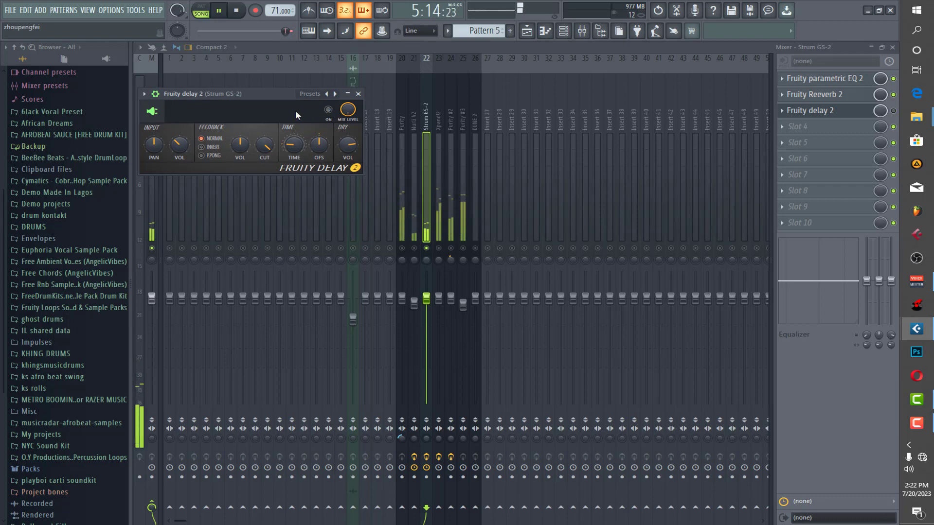
key(space)
click(328, 110)
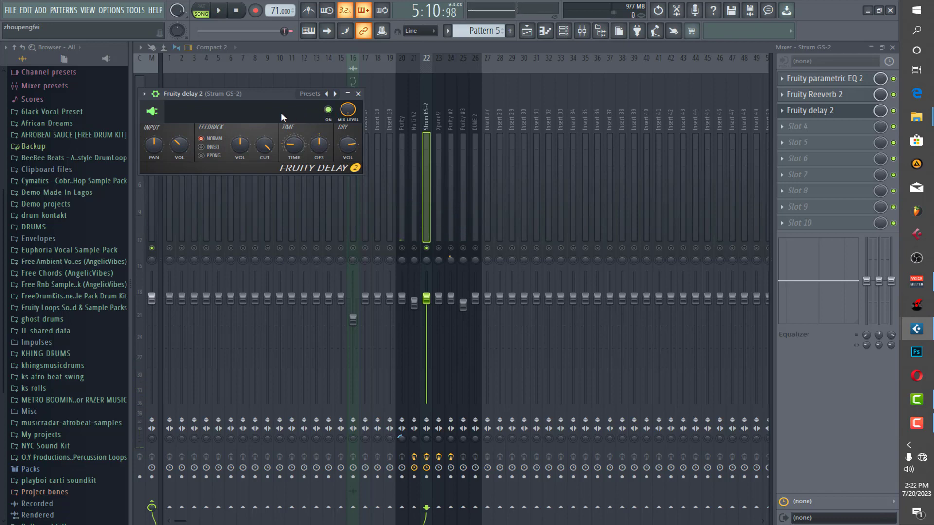
key(space)
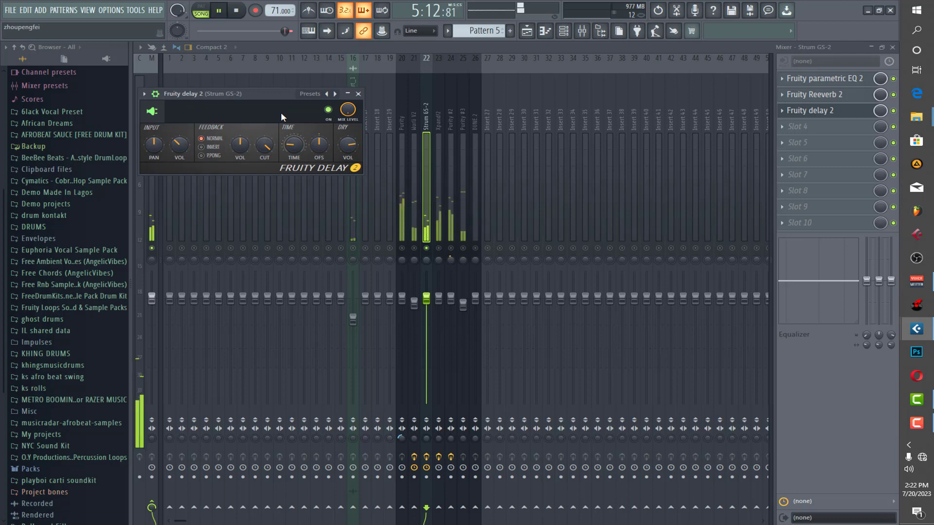
key(space)
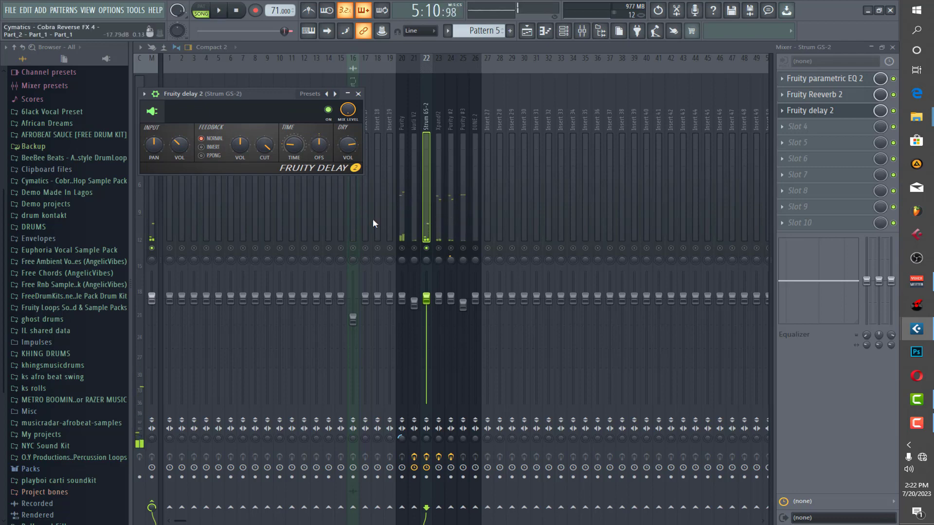
- Close the delay window, unmute Wurli V2 and Purity, and play the mix
click(414, 248)
click(402, 248)
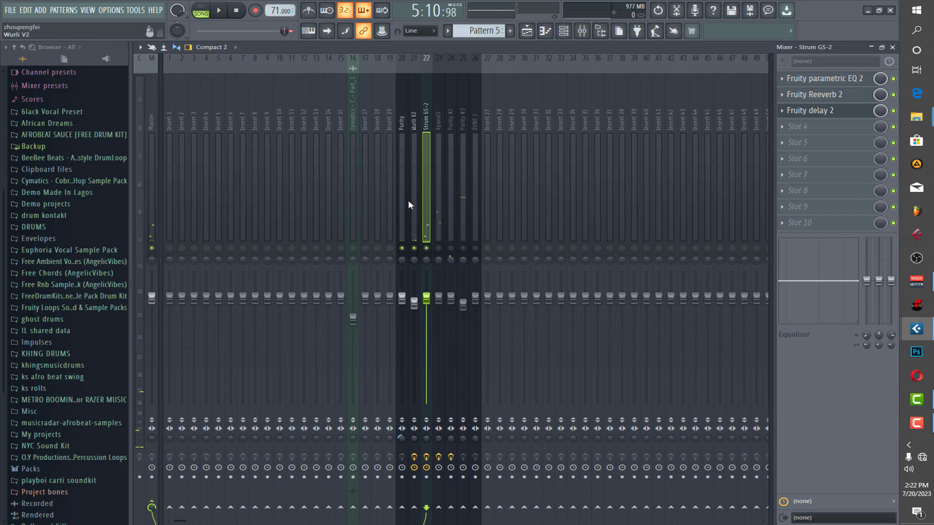
key(space)
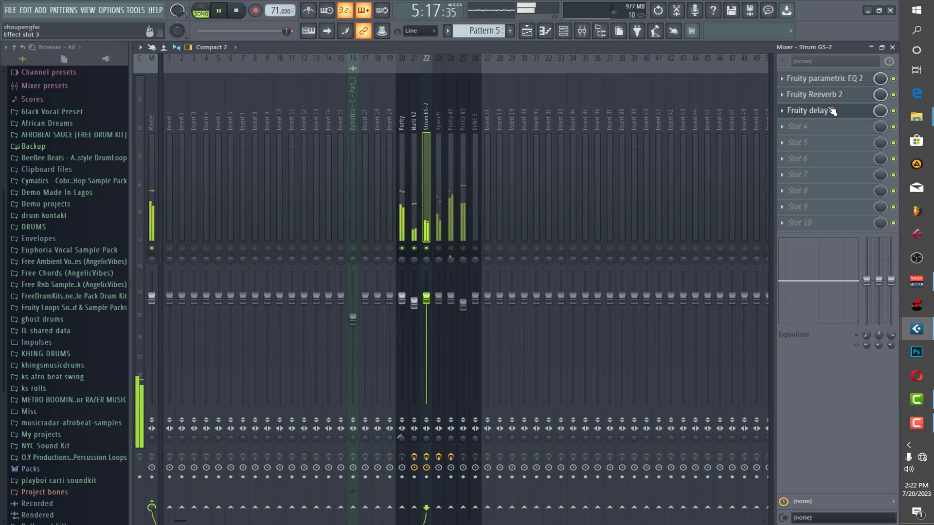
key(space)
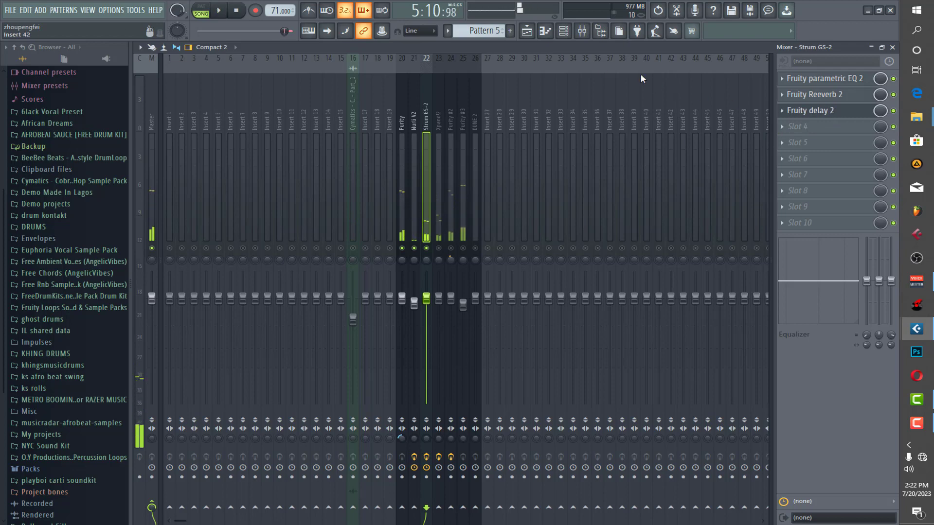
click(563, 31)
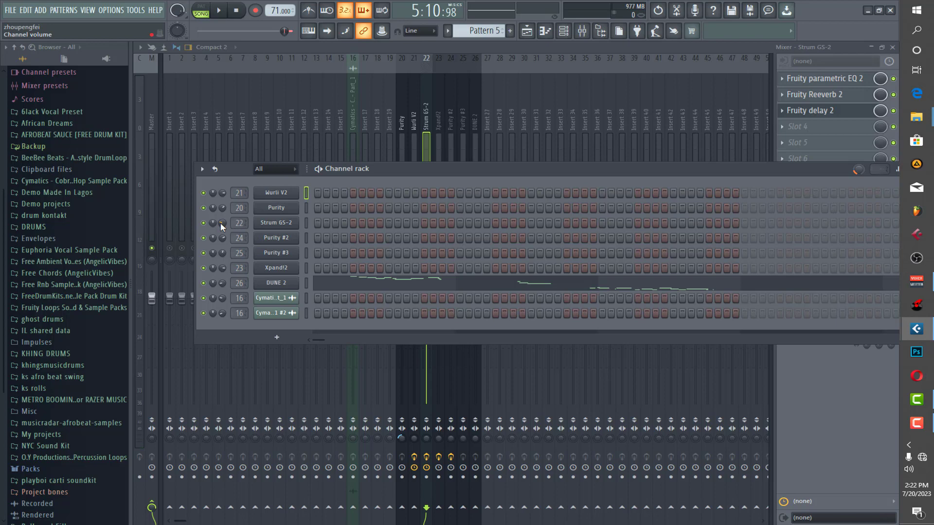
click(436, 45)
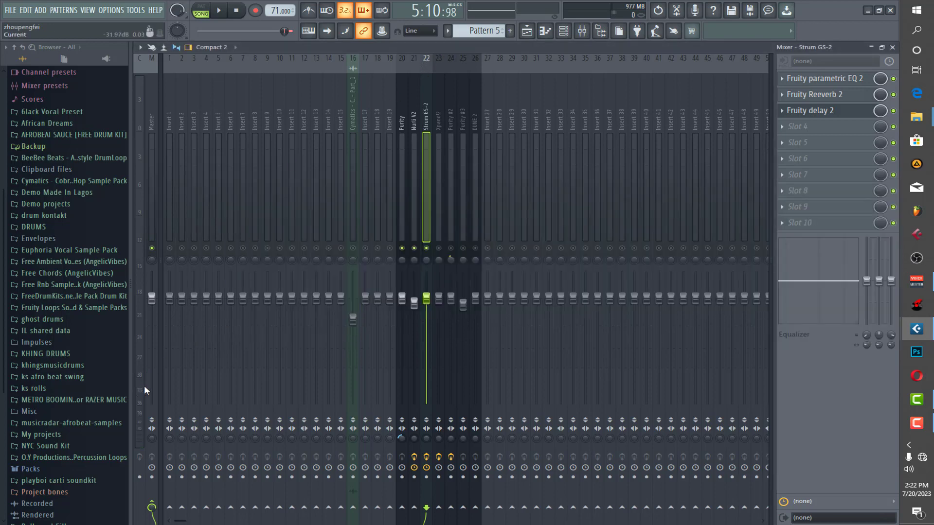
- Select and audition the Xpand!2 insert, checking its Fruity Reeverb 2 settings
key(space)
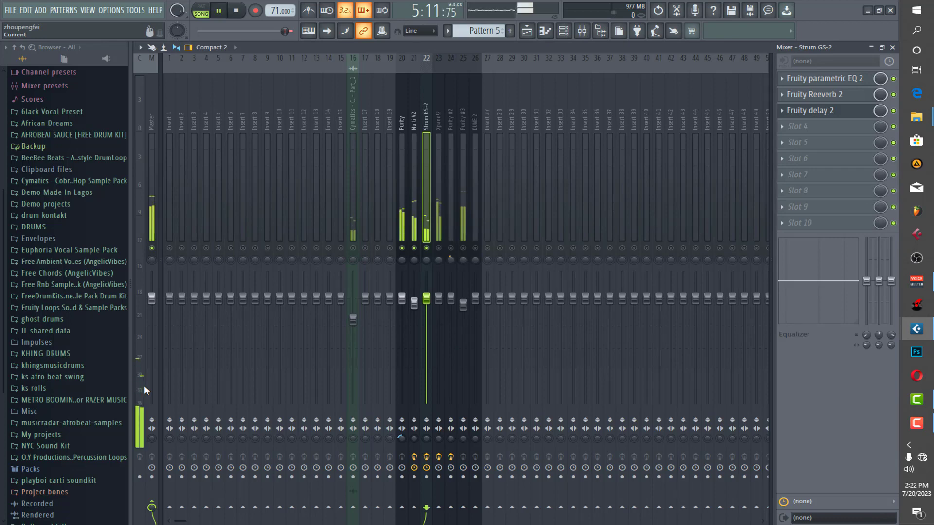
key(space)
click(440, 256)
key(space)
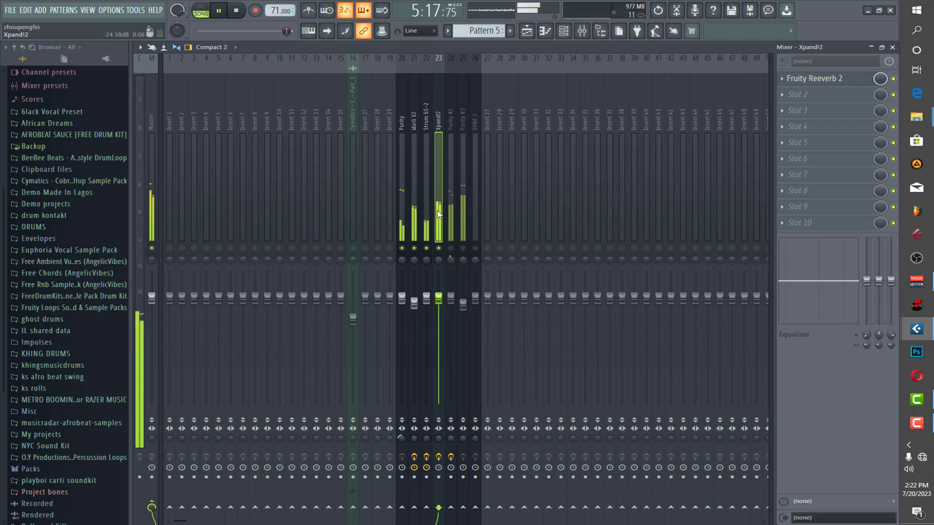
key(space)
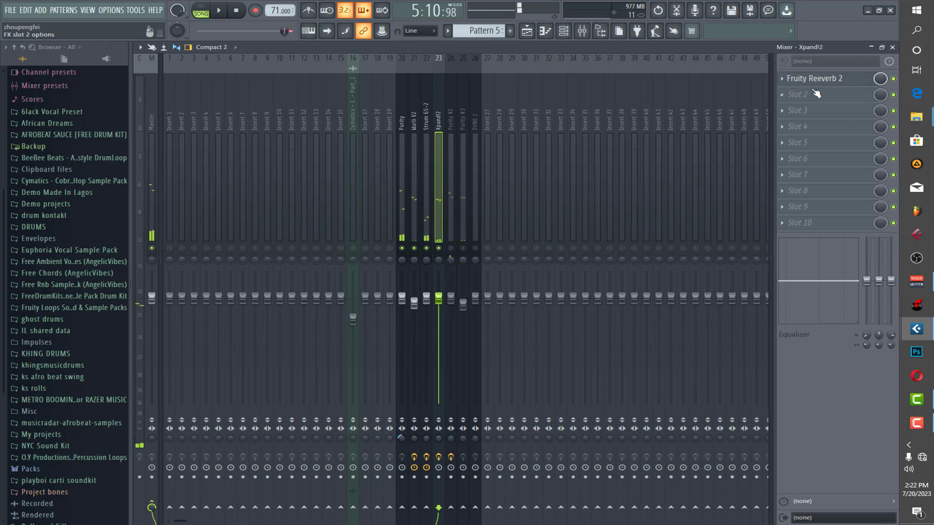
click(824, 82)
click(825, 83)
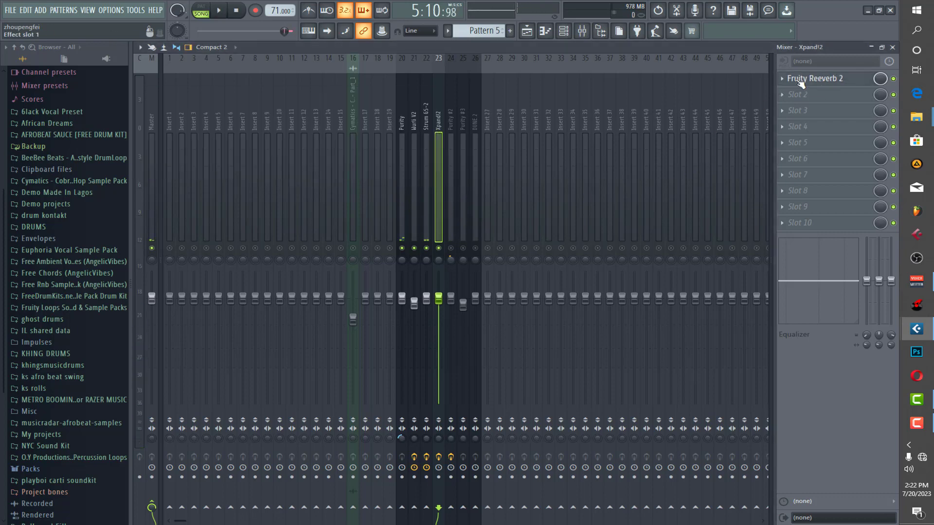
- Toggle the channel rack, then unmute and select the Purity #2 insert
click(565, 32)
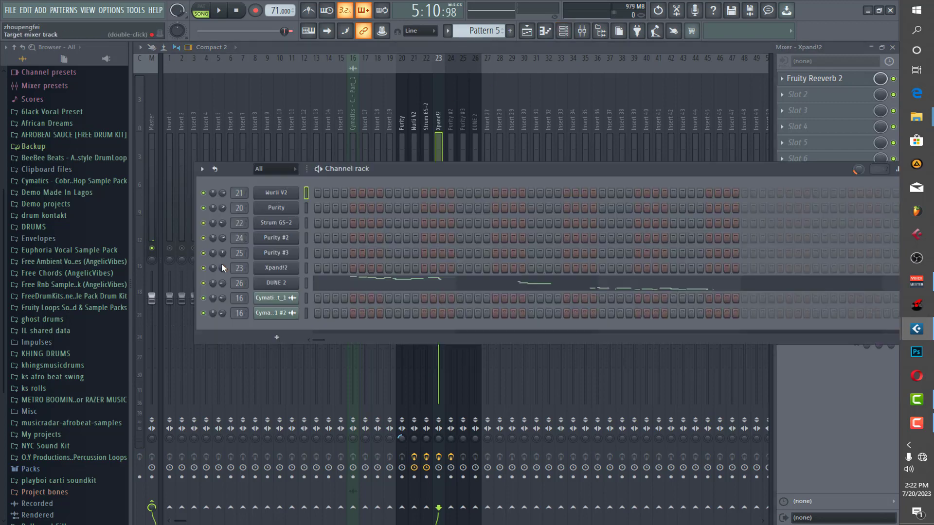
click(478, 47)
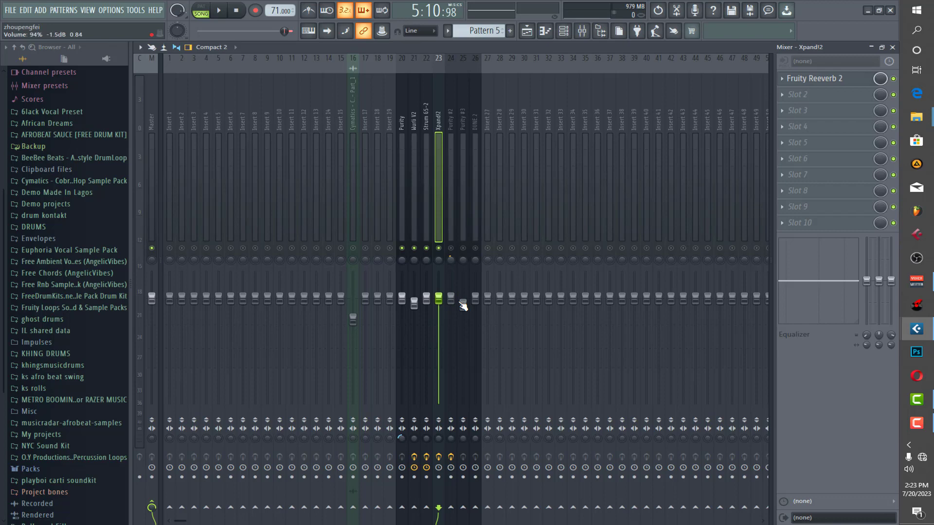
click(454, 251)
click(452, 235)
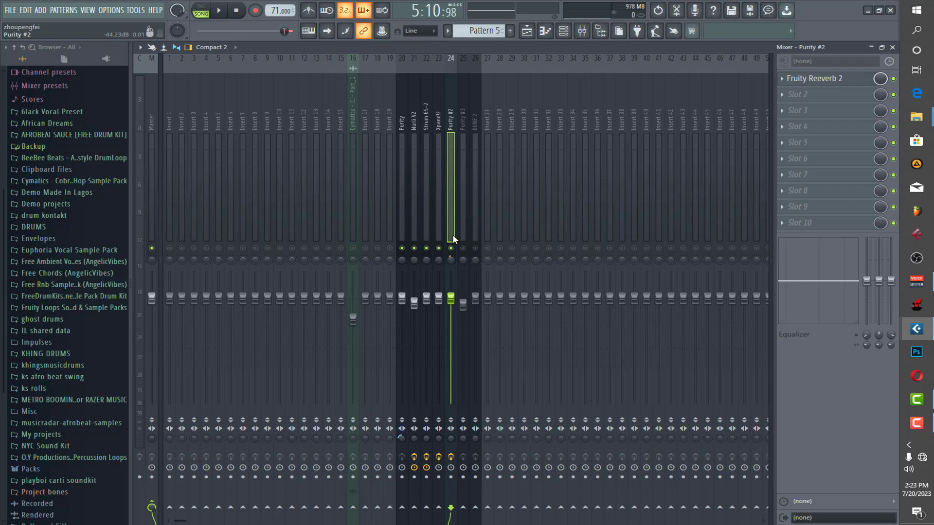
- Compare Purity #2 with and without its Fruity Reeverb 2, leaving the reverb off
key(space)
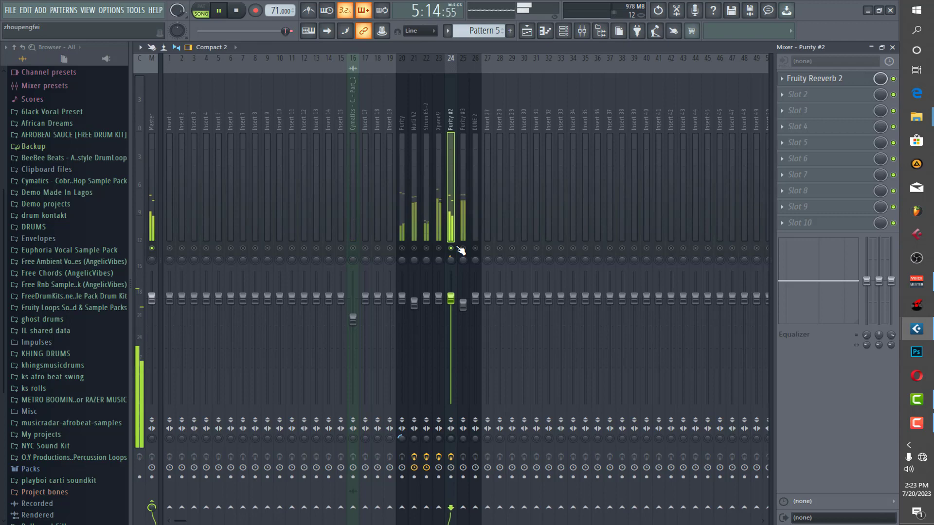
key(space)
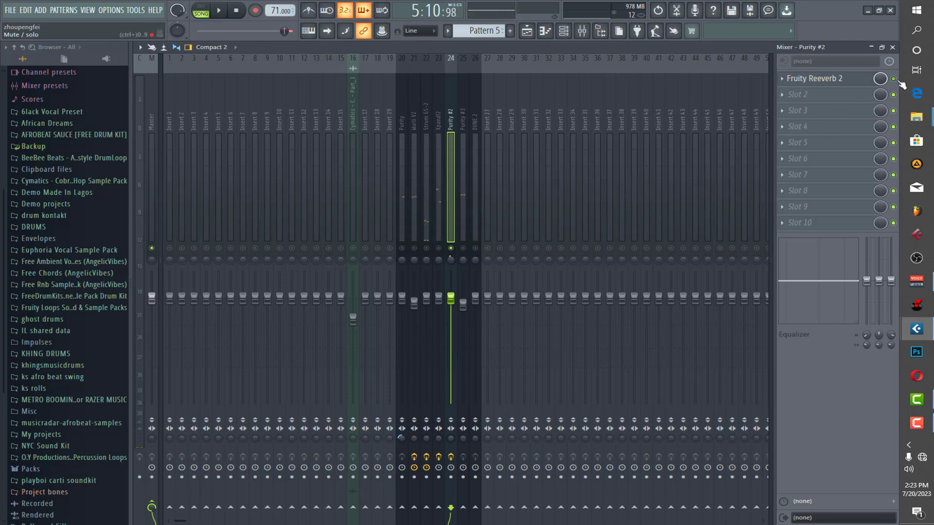
click(894, 79)
key(space)
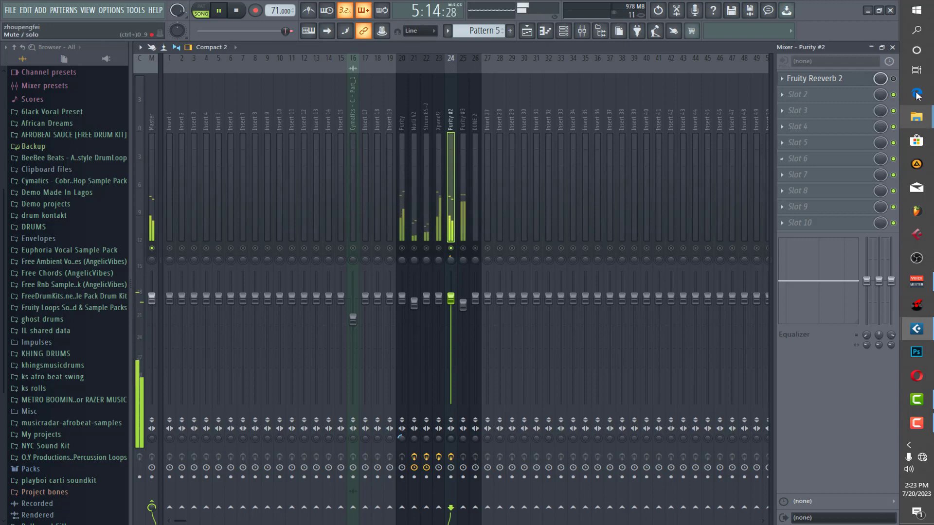
key(space)
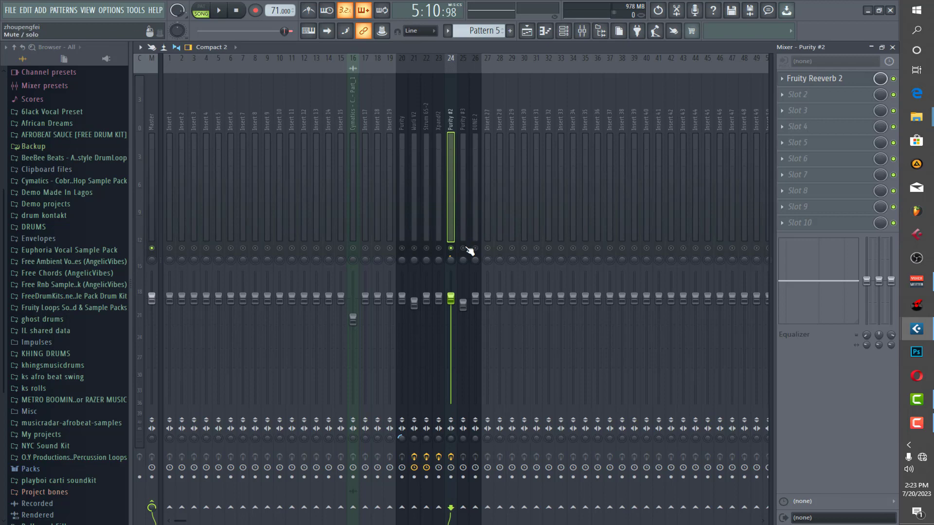
- Solo and audition Purity #3, then release the solo so all tracks play
click(465, 215)
ctrl+click(451, 229)
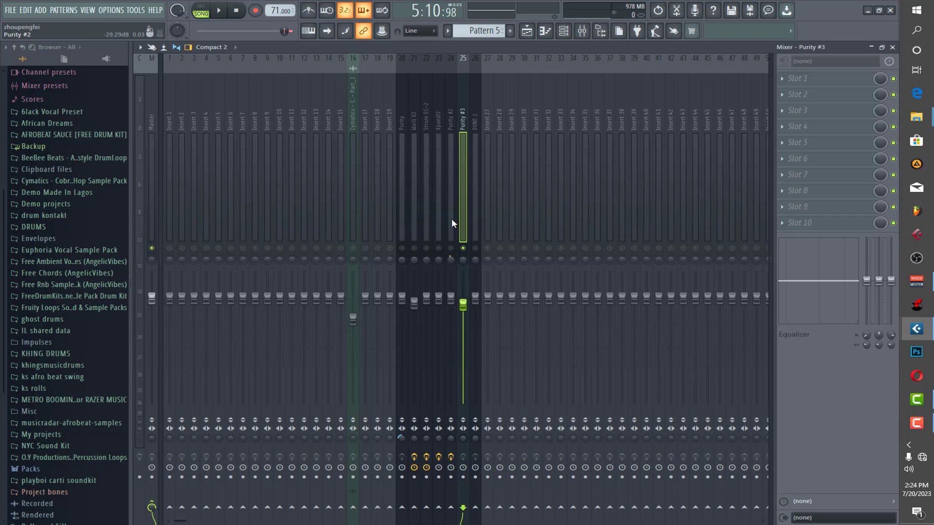
key(space)
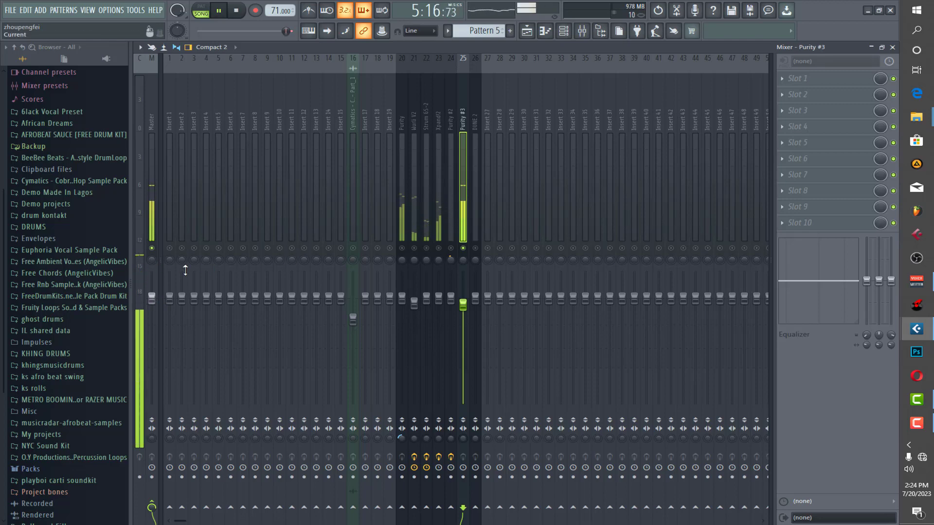
ctrl+click(474, 249)
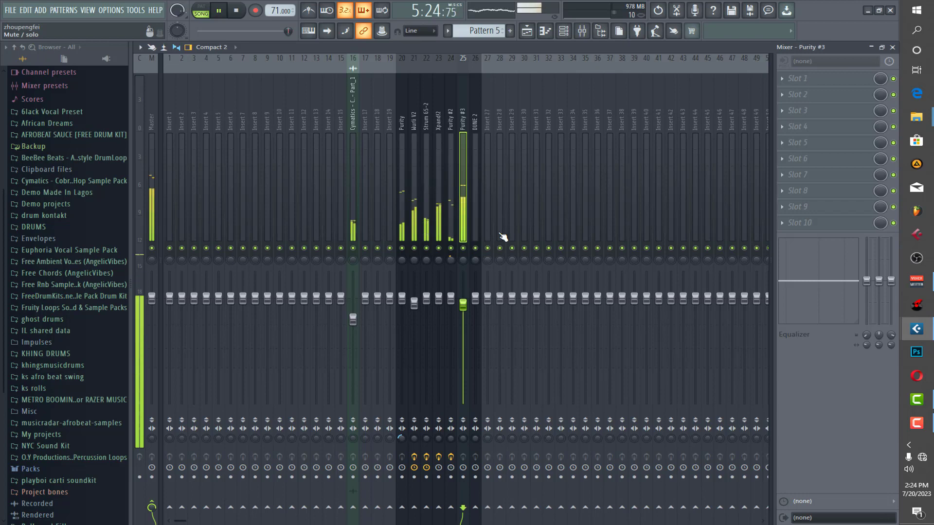
key(space)
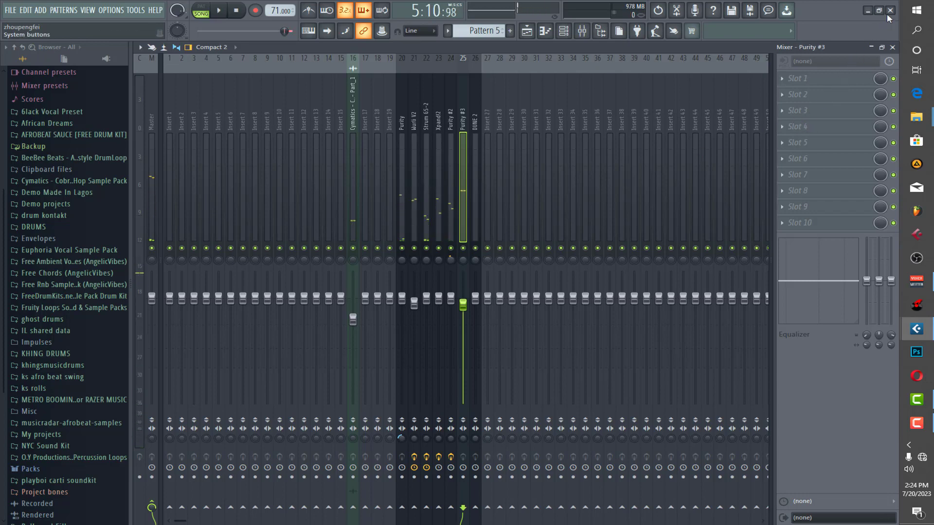
- Close FL Studio, select the Audio 05 track, and show its insert effects
click(890, 12)
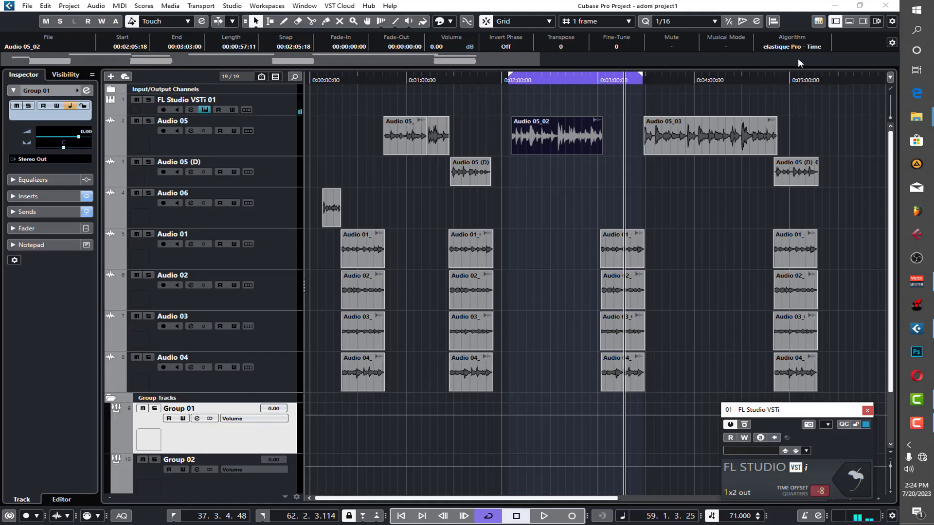
click(544, 219)
click(278, 148)
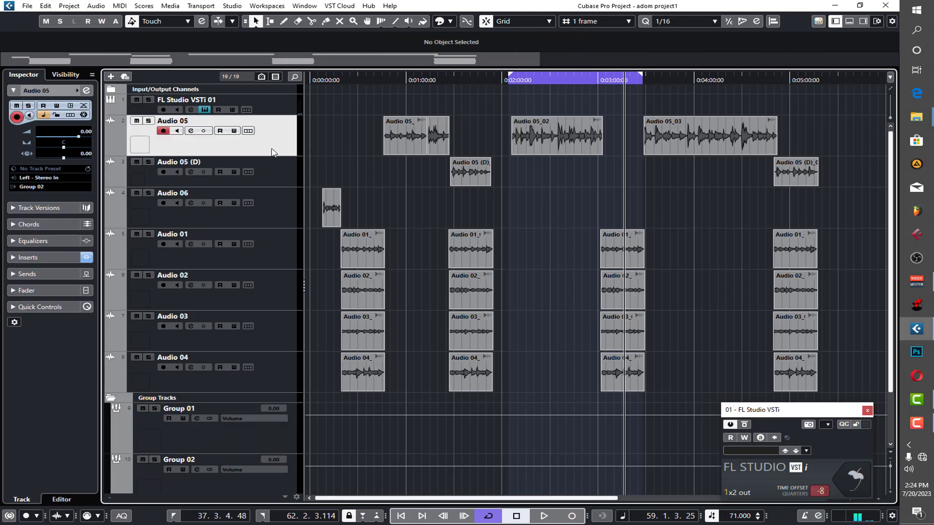
click(37, 257)
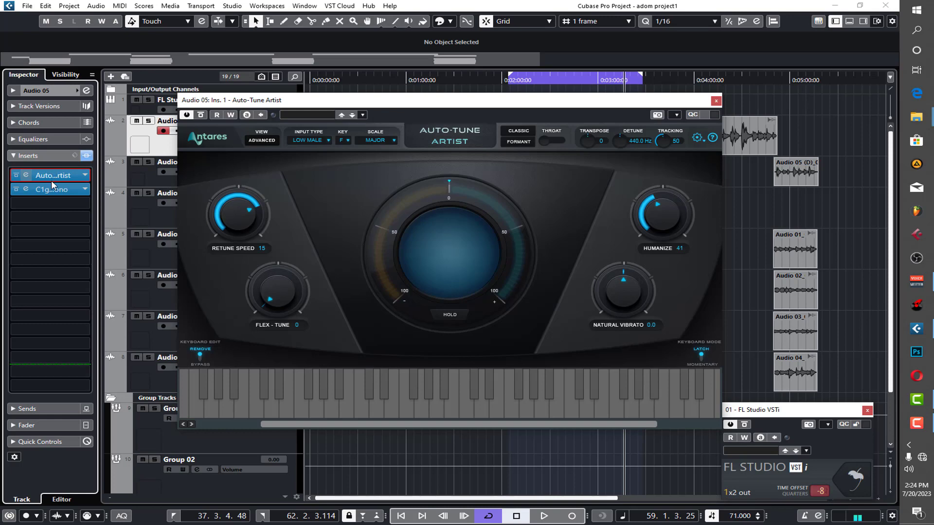
- Open and close the C1 gate Mono and Auto-Tune Artist plugin windows
click(51, 190)
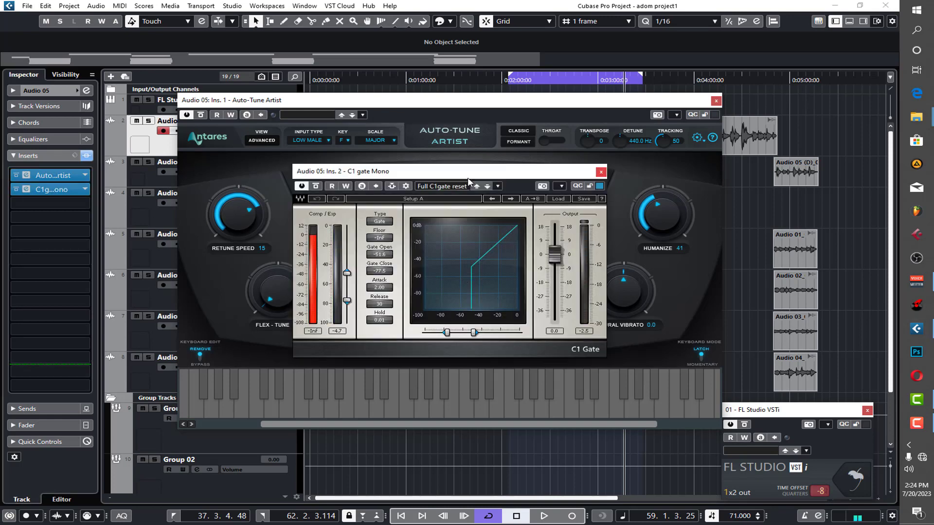
click(243, 249)
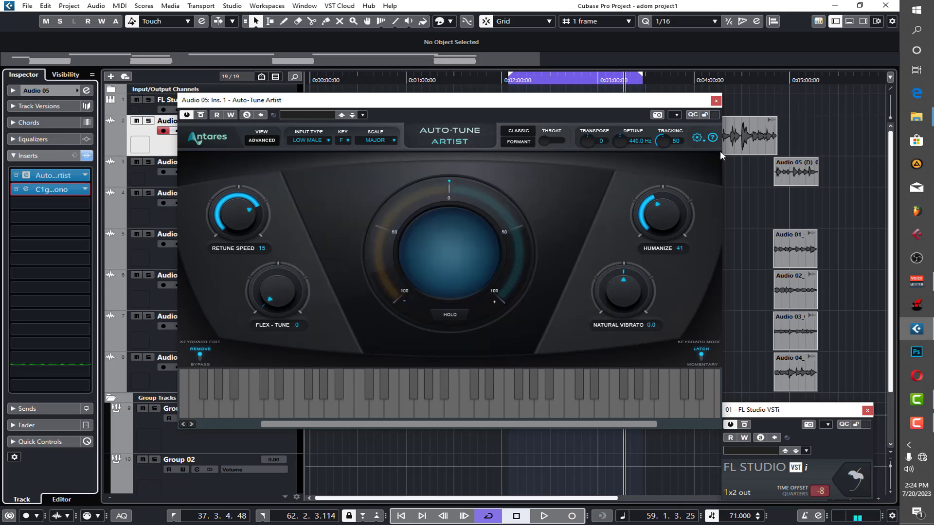
click(716, 101)
scroll(576, 222, down, 2)
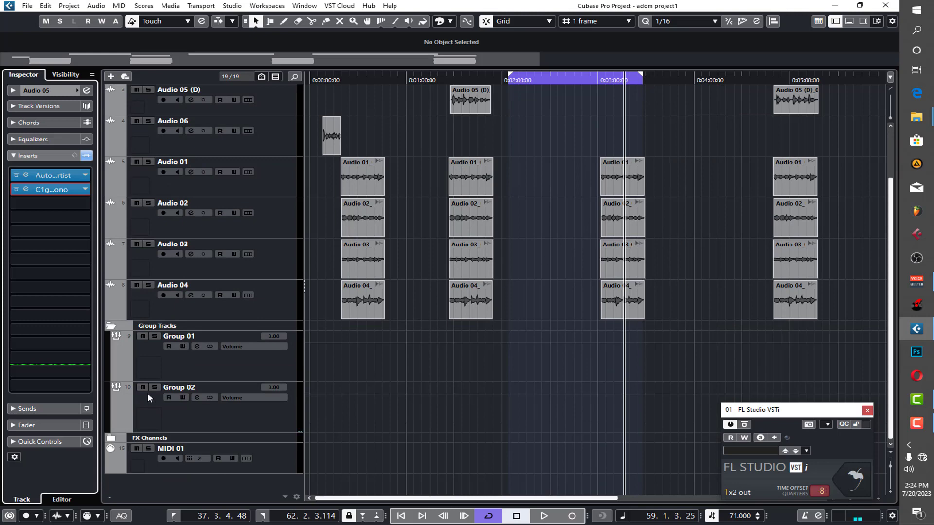
- Solo Group 01 and place the playhead around 0:02:00
click(202, 372)
click(155, 337)
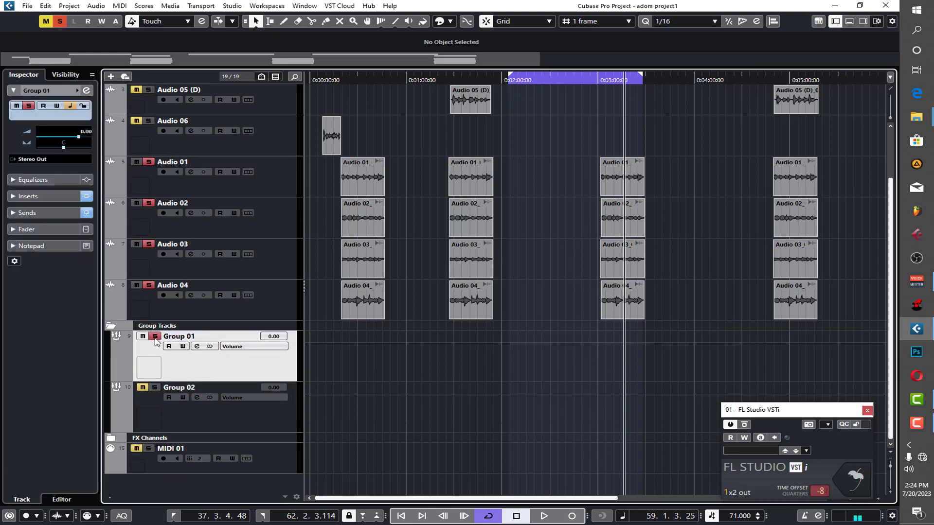
scroll(533, 145, up, 2)
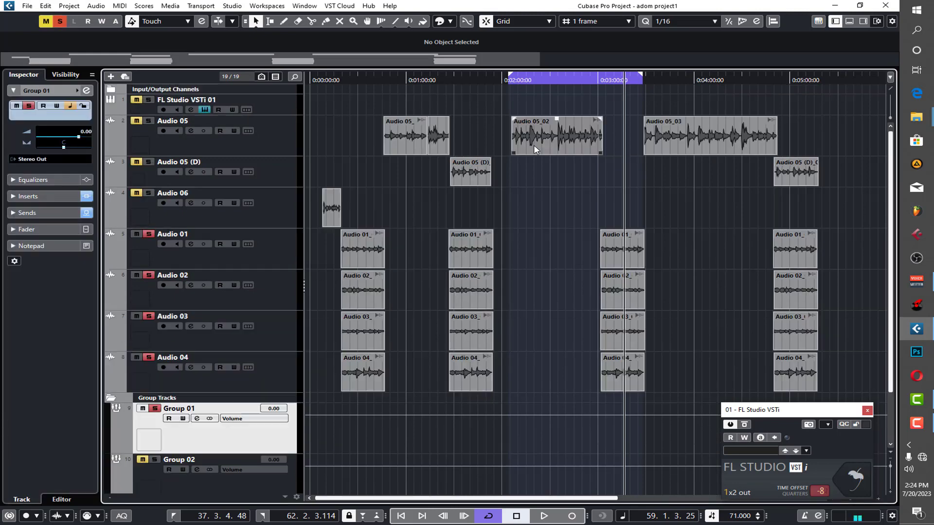
click(519, 79)
- On Group 02, bypass Pro-DS, Saturn 2, VEQ4Stereo, DeEsser and one more insert
click(185, 460)
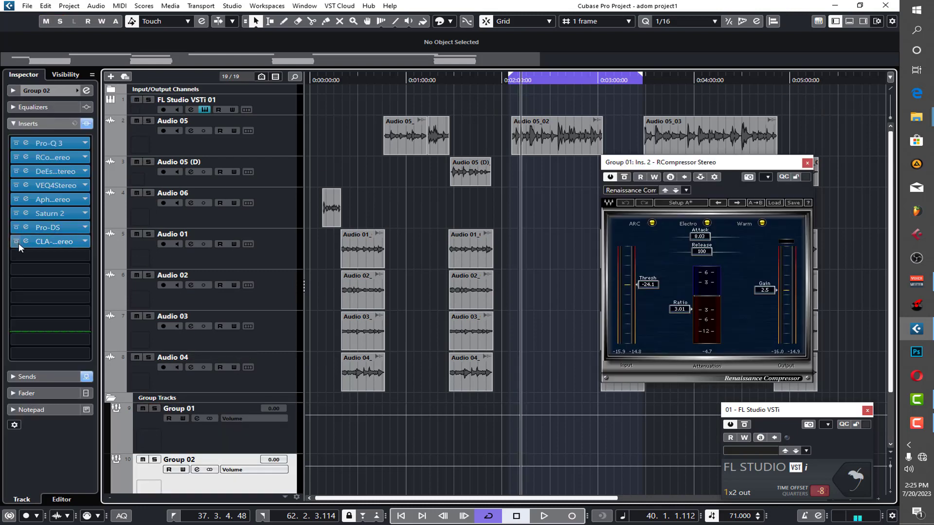
click(16, 227)
click(16, 213)
click(16, 199)
click(16, 185)
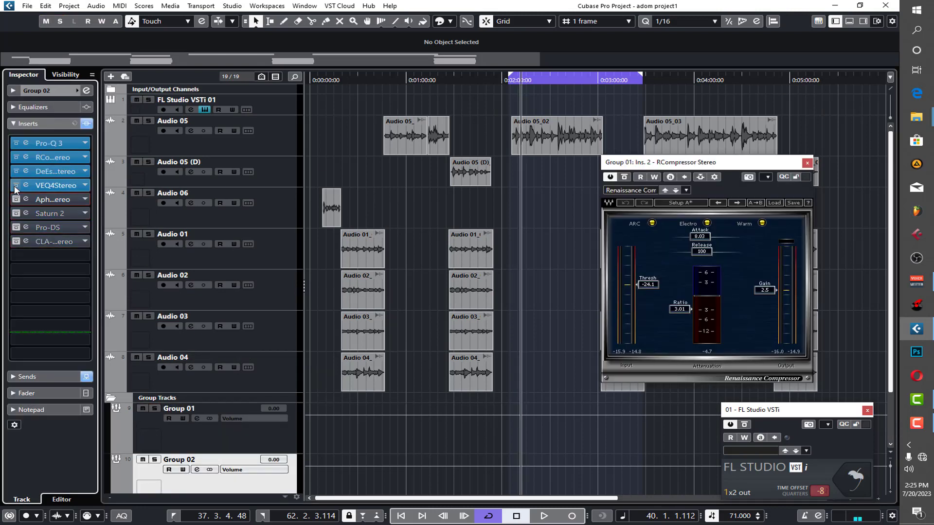
click(16, 171)
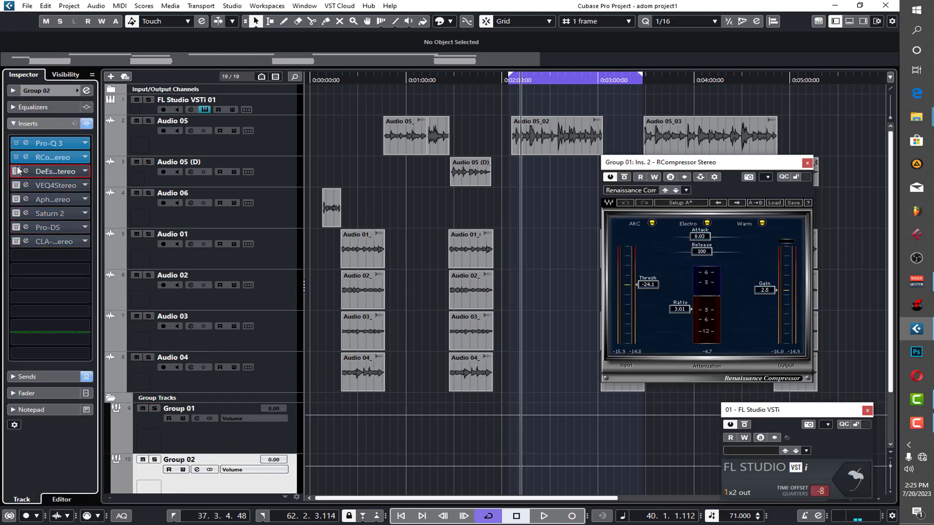
- Audition Group 02 with Pro-Q 3 and RCompressor open, then close their windows
click(62, 144)
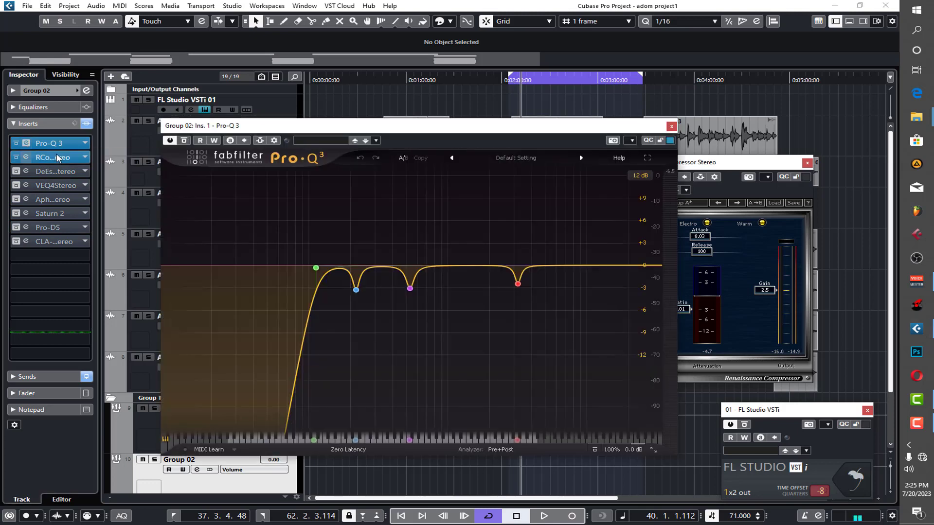
click(55, 158)
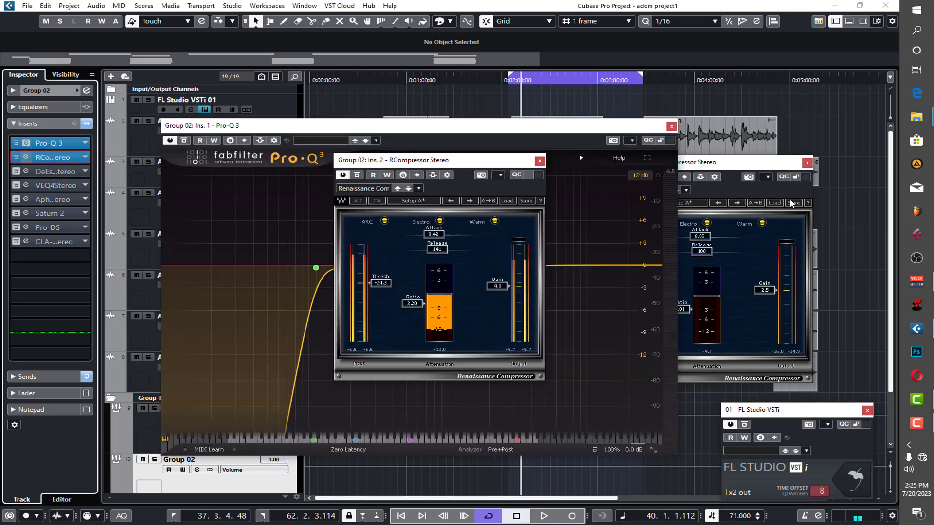
click(807, 164)
drag(465, 164, 724, 174)
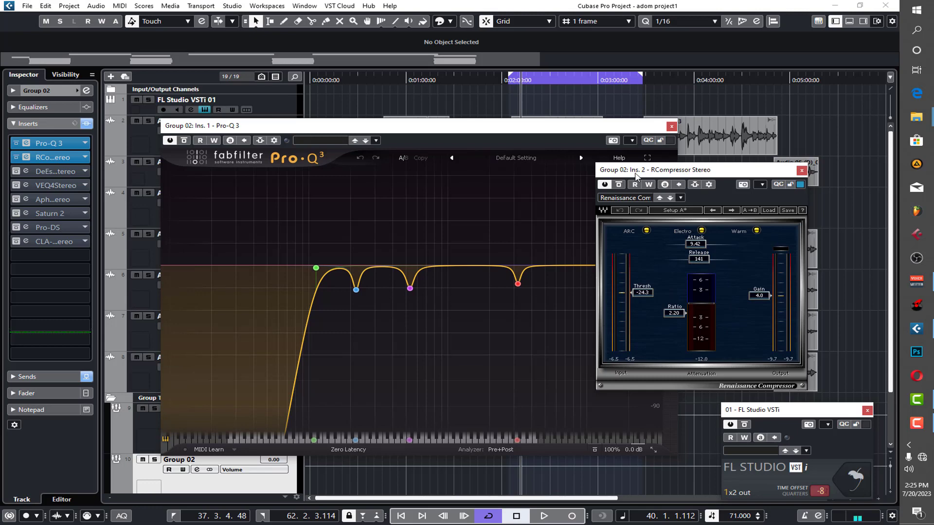
click(517, 85)
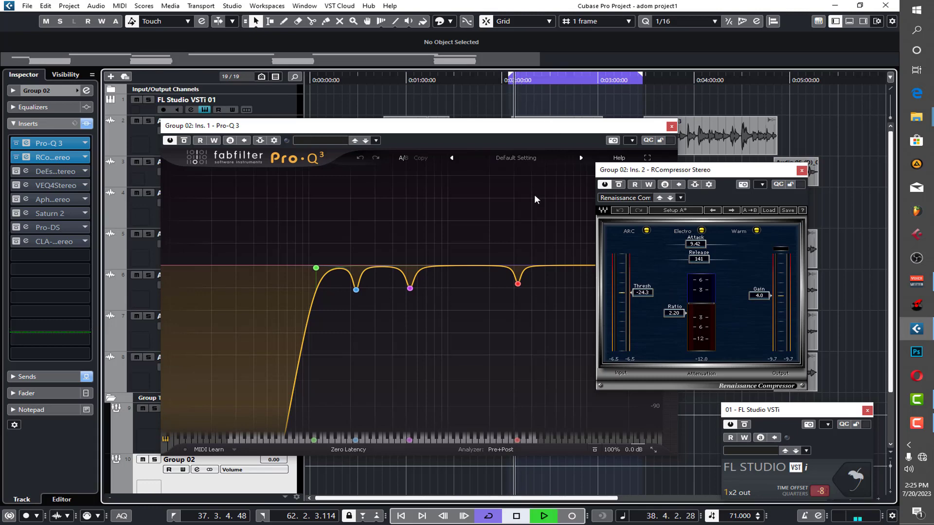
key(space)
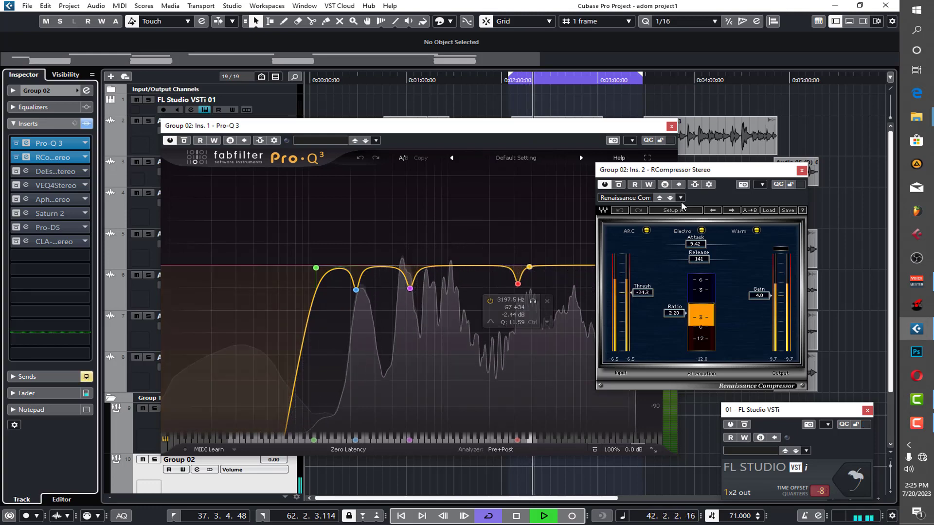
click(801, 170)
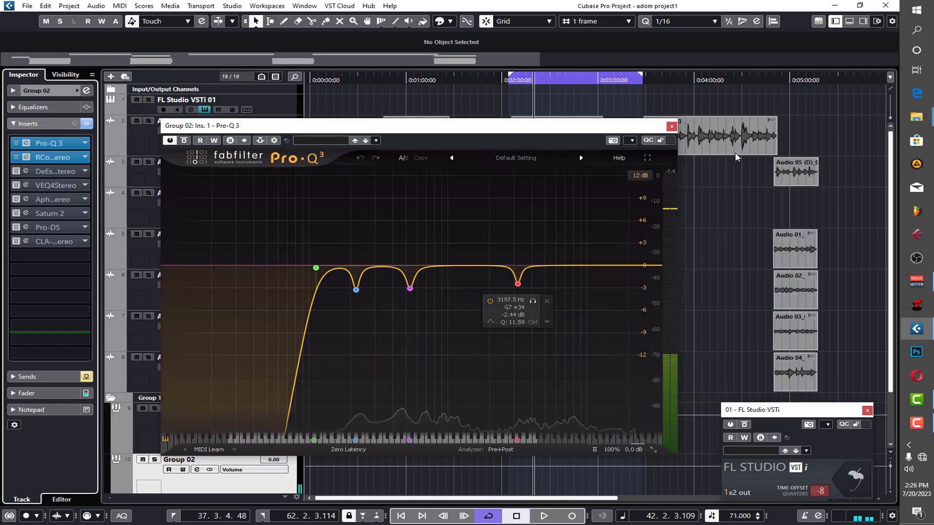
- Close Pro-Q 3, check the DeEsser, and re-enable the VEQ4Stereo insert
click(671, 126)
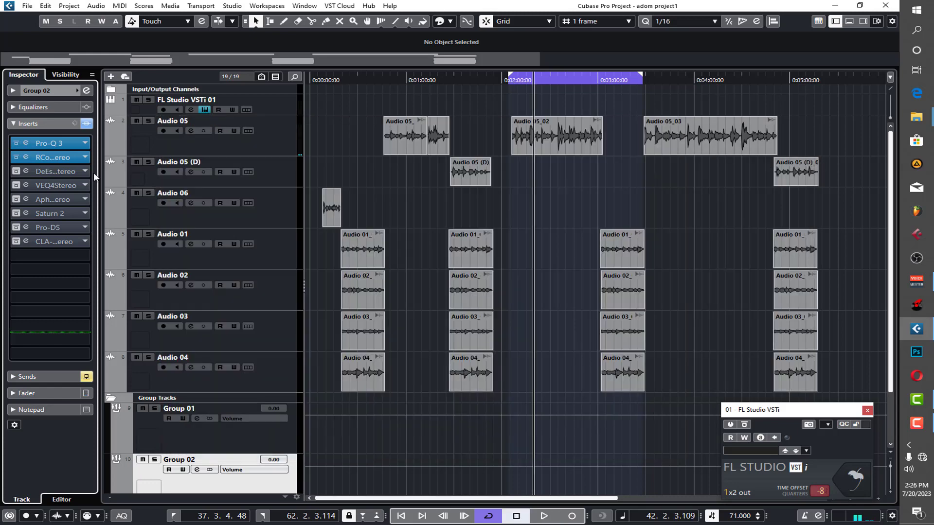
click(53, 172)
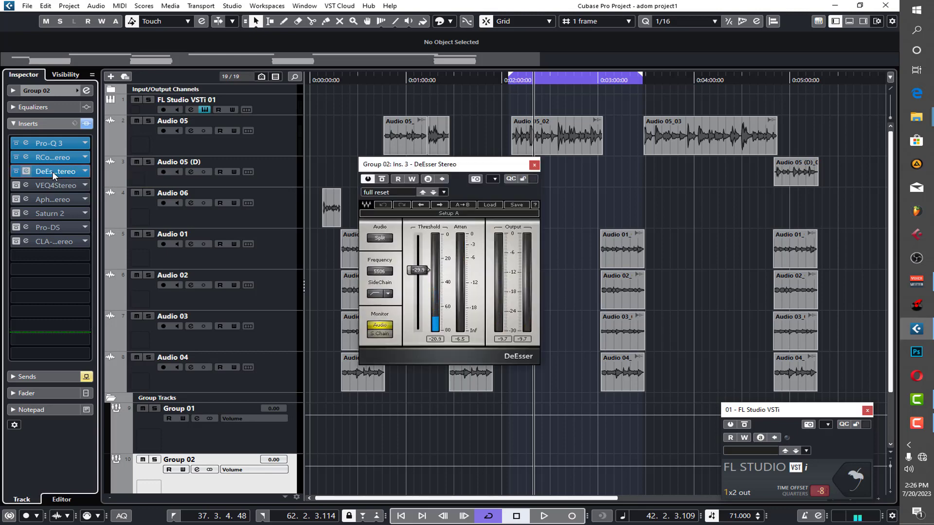
click(52, 171)
click(58, 185)
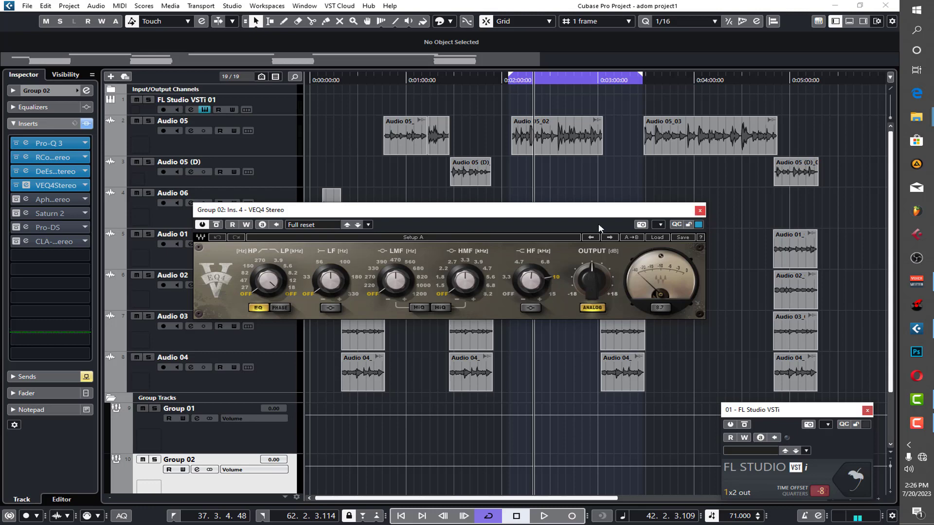
click(26, 185)
- Activate the Aphex exciter, check its AX MIX, and audition the vocals from about 2:01
click(16, 199)
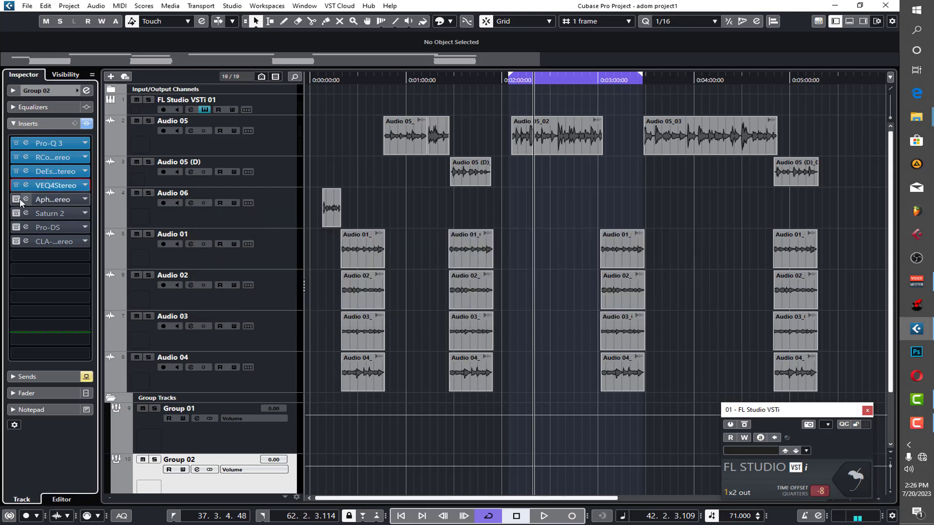
click(59, 202)
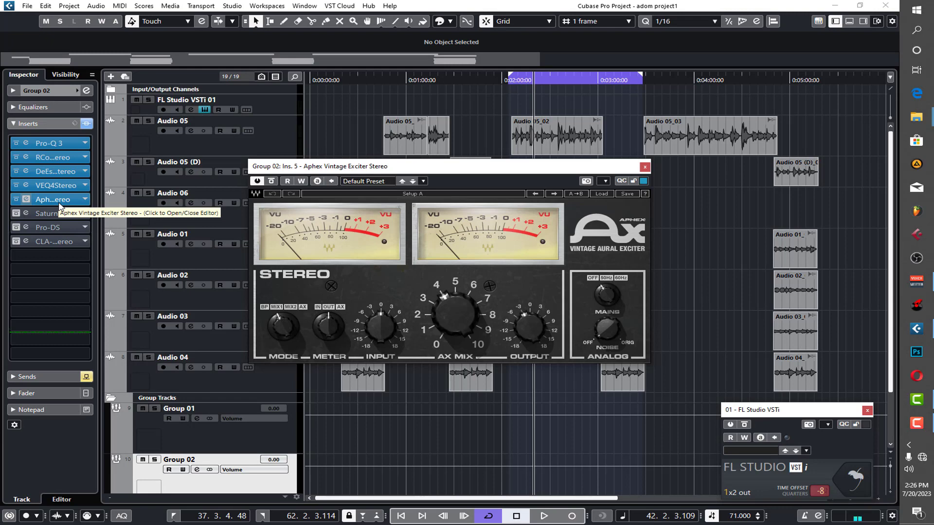
click(456, 308)
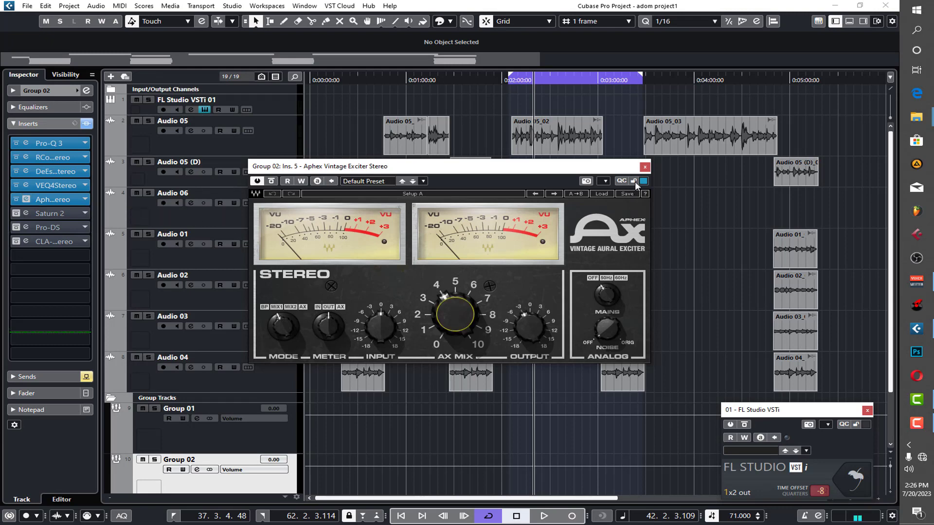
click(644, 167)
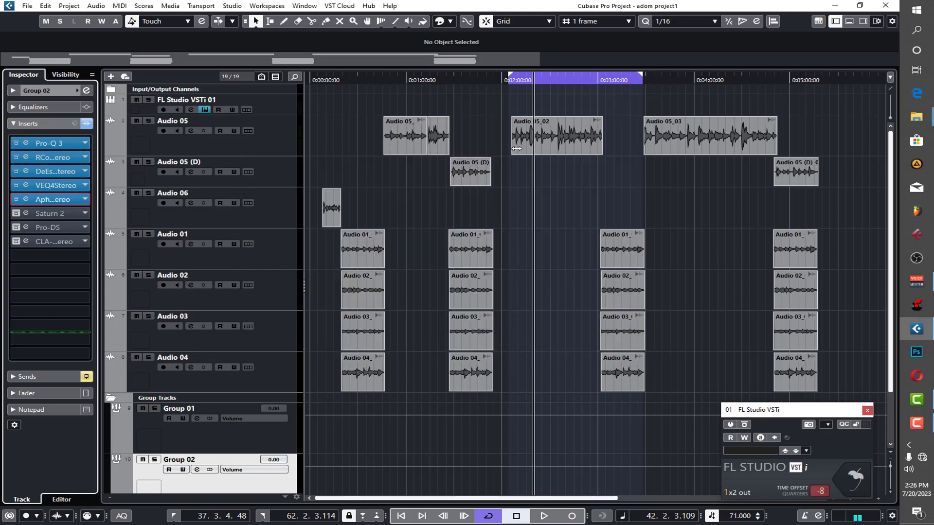
click(511, 84)
key(space)
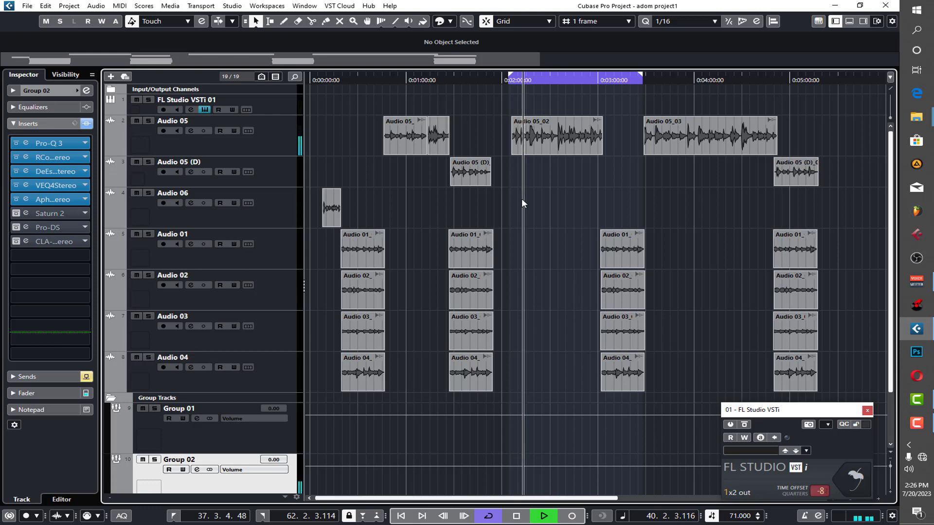
key(space)
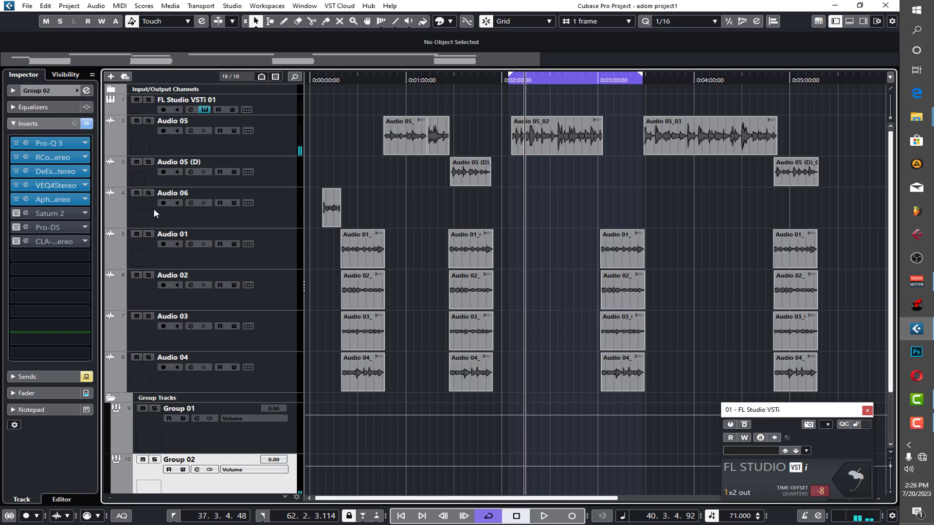
- Switch on and check the Saturn 2 and Pro-DS inserts, then activate CLA-2A
click(17, 214)
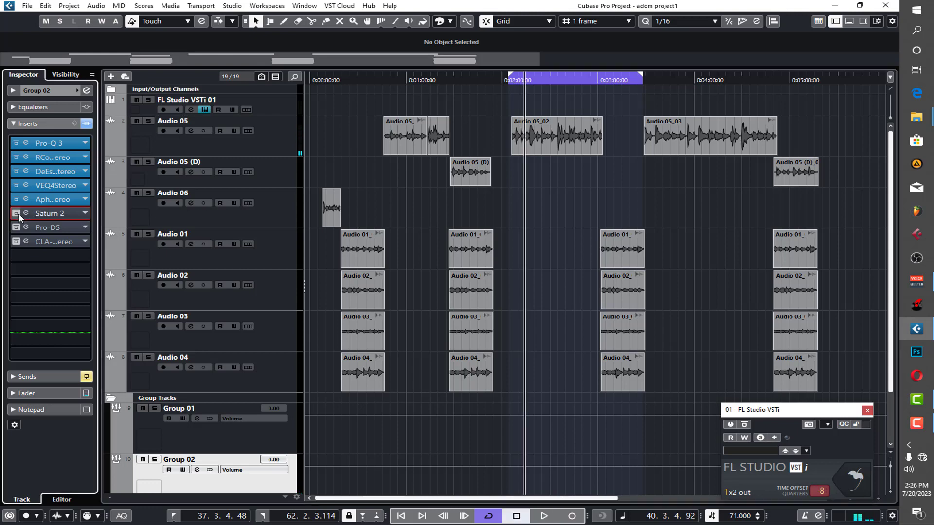
click(64, 216)
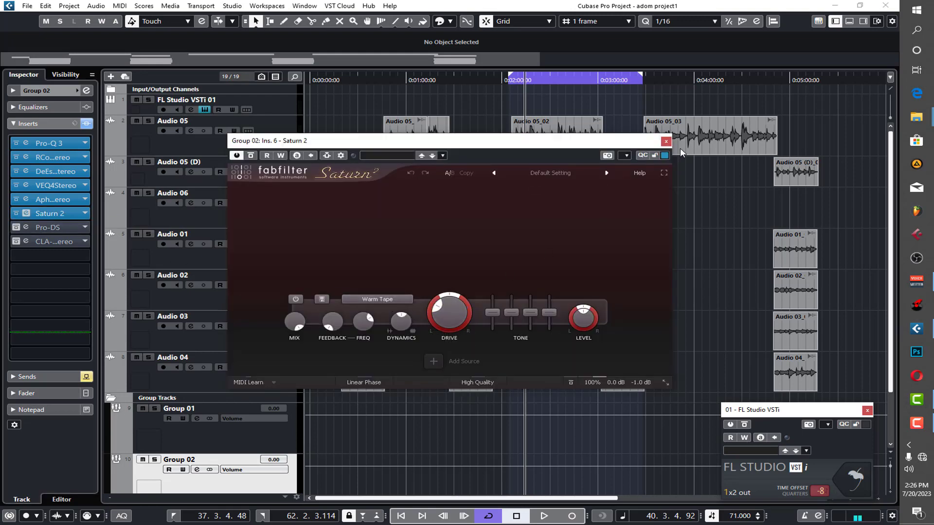
click(666, 142)
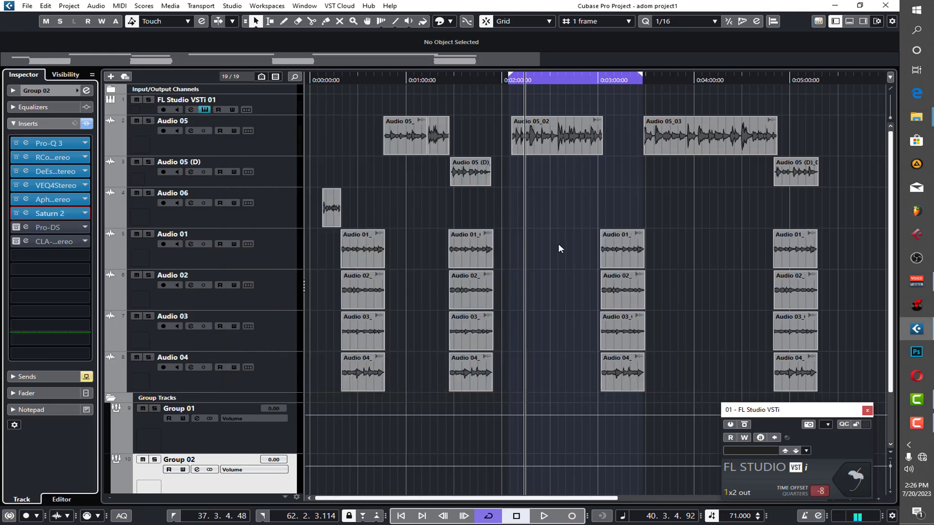
click(51, 226)
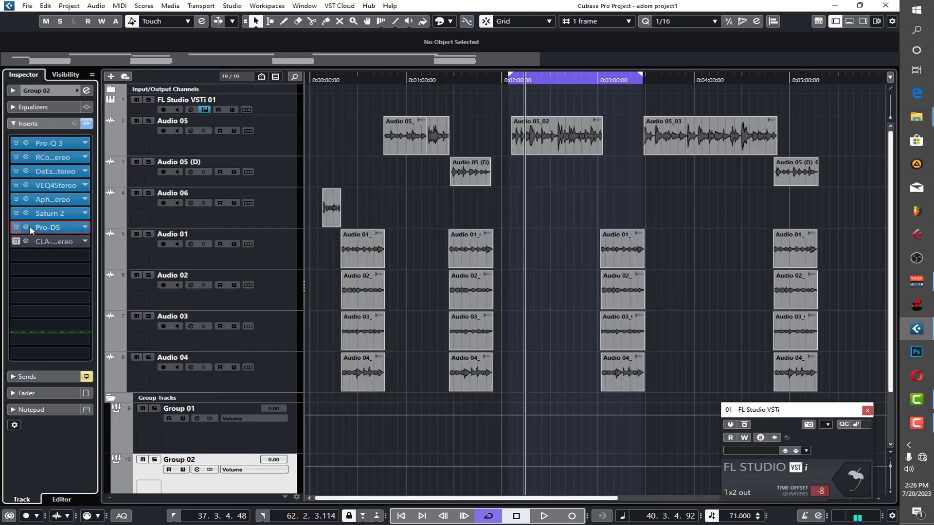
click(61, 226)
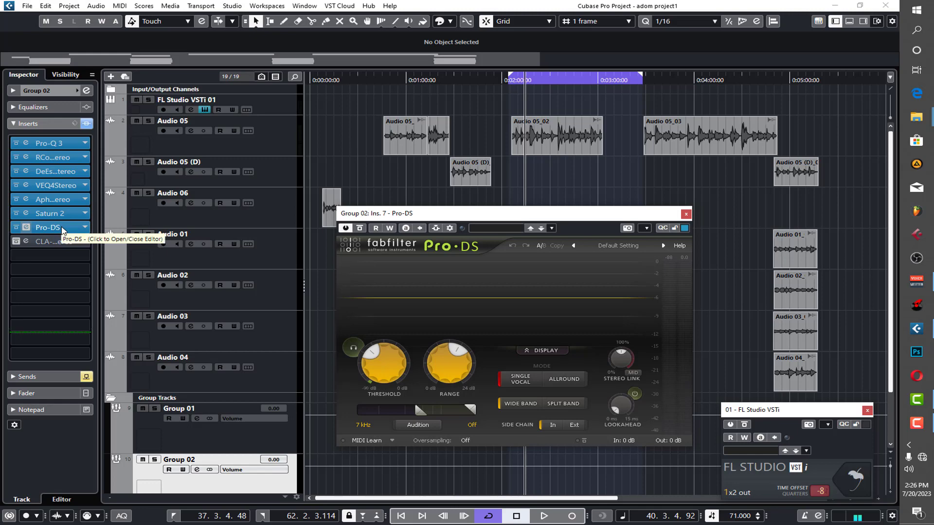
mouse_move(372, 359)
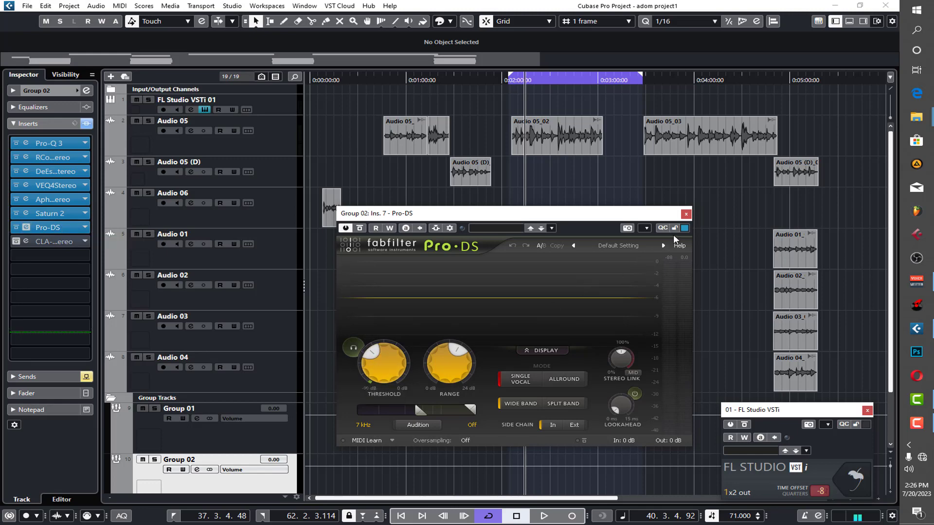
click(686, 214)
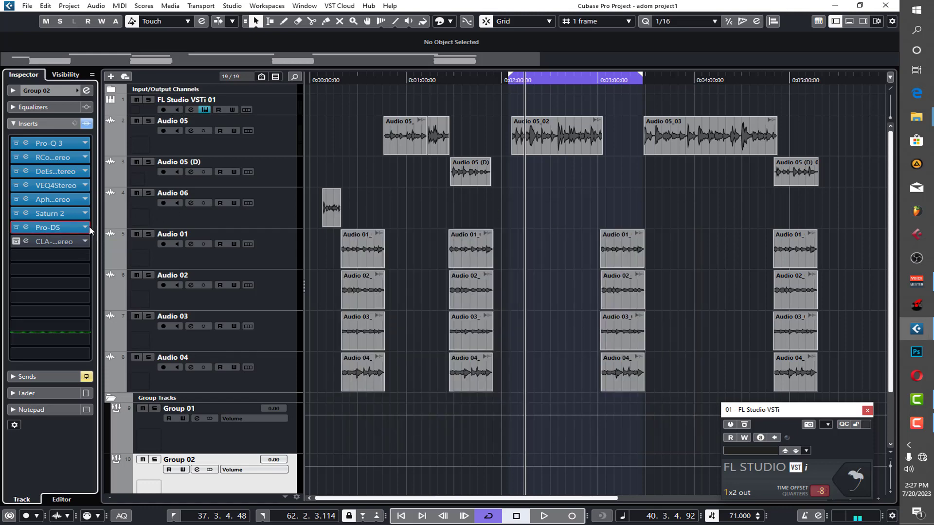
click(20, 241)
- Play Group 02 from bar 38 with CLA-2A bypassed, then re-engaged, and stop
click(23, 240)
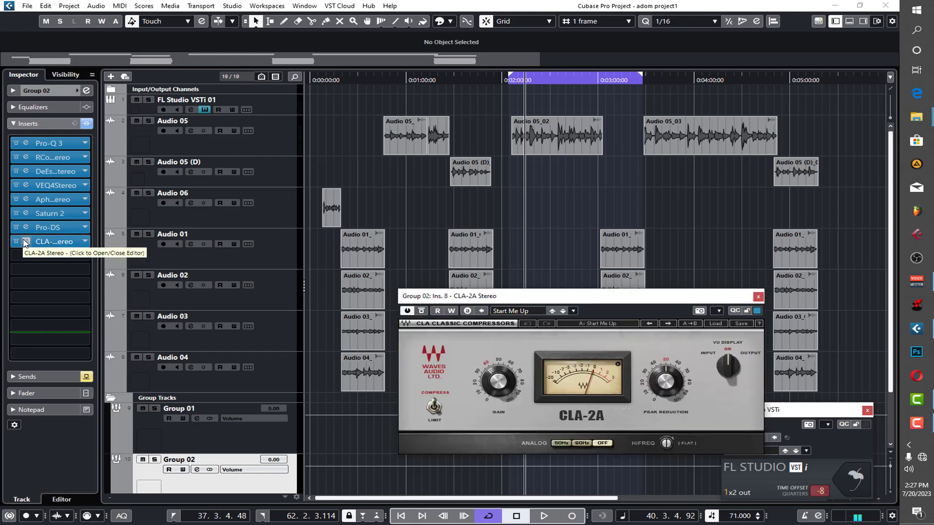
click(512, 81)
key(space)
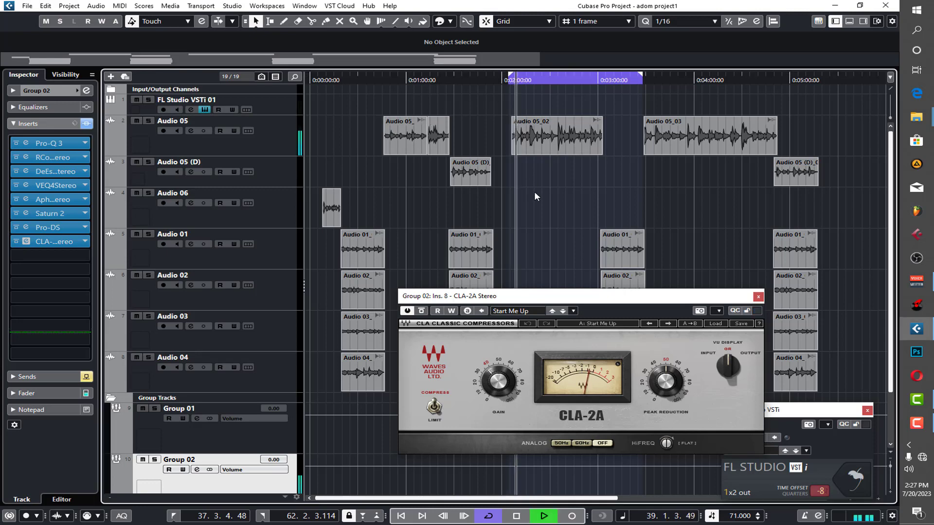
click(411, 313)
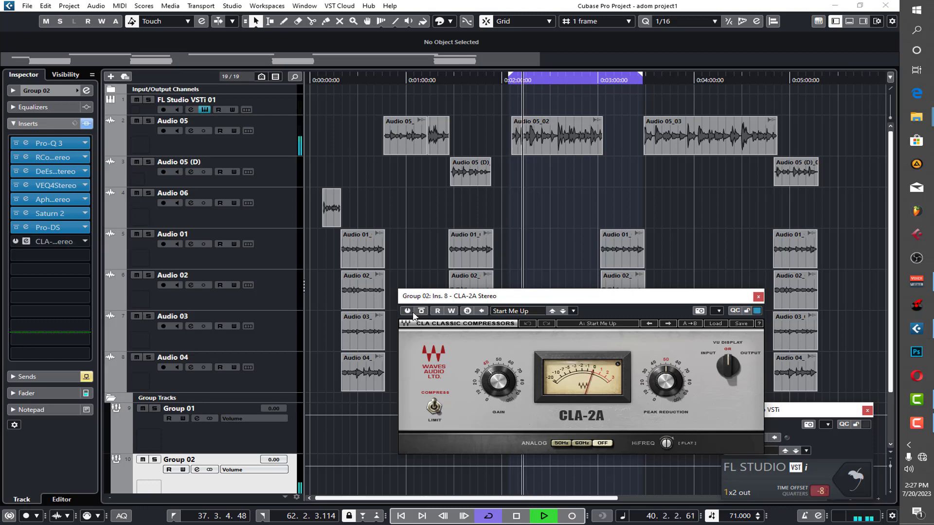
click(408, 311)
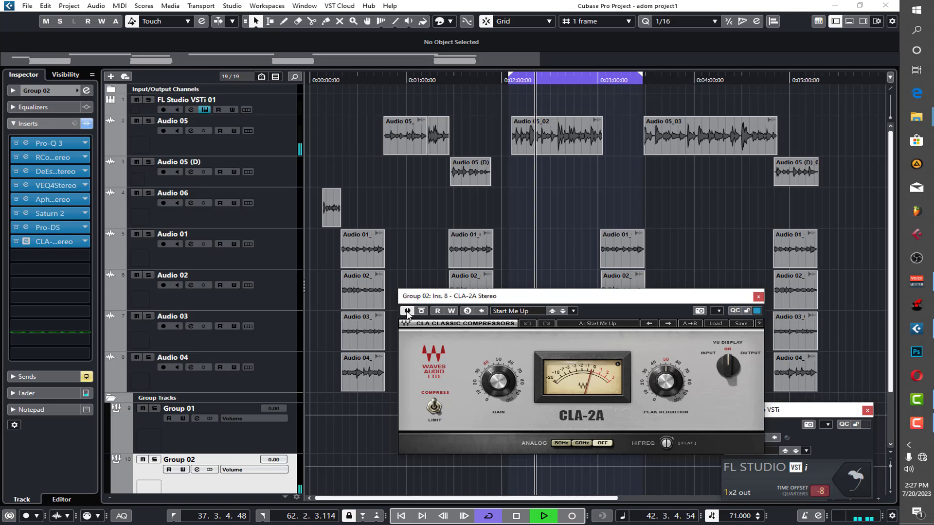
key(space)
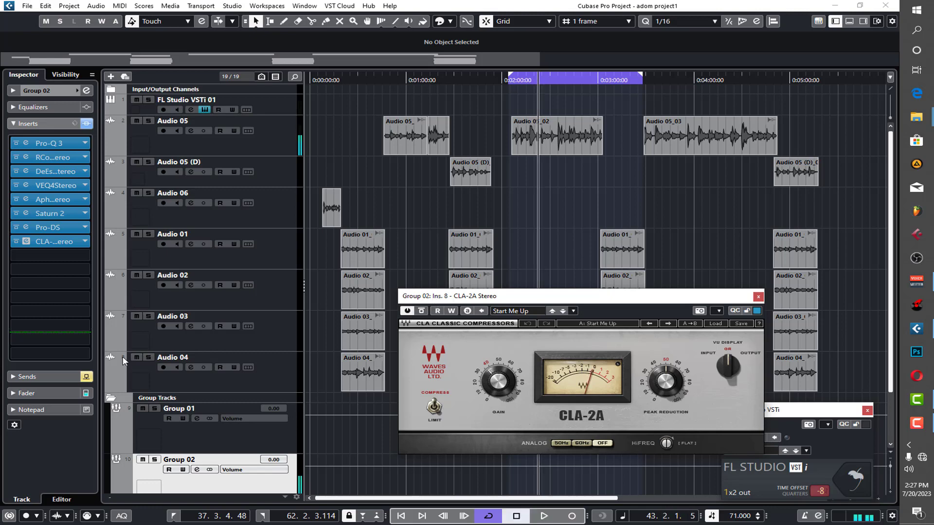
- Enable all four of Group 02's effect sends
click(56, 380)
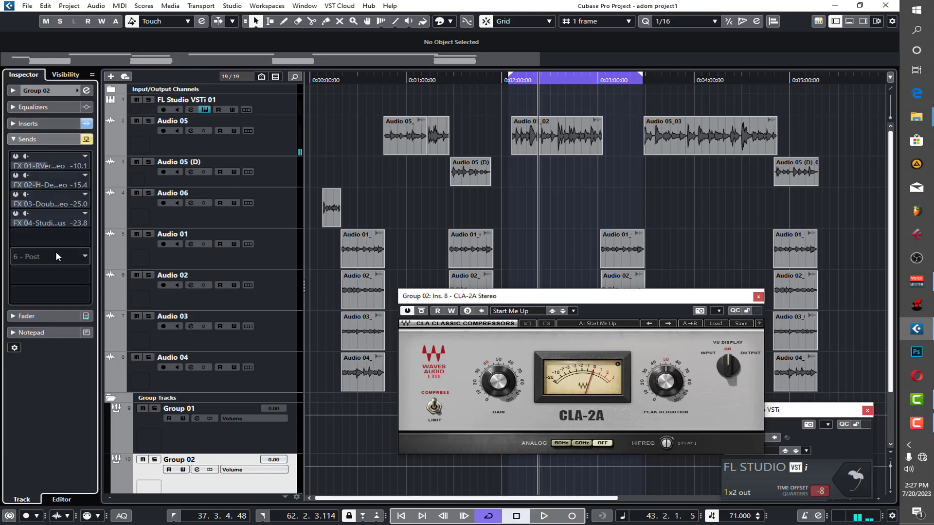
click(82, 140)
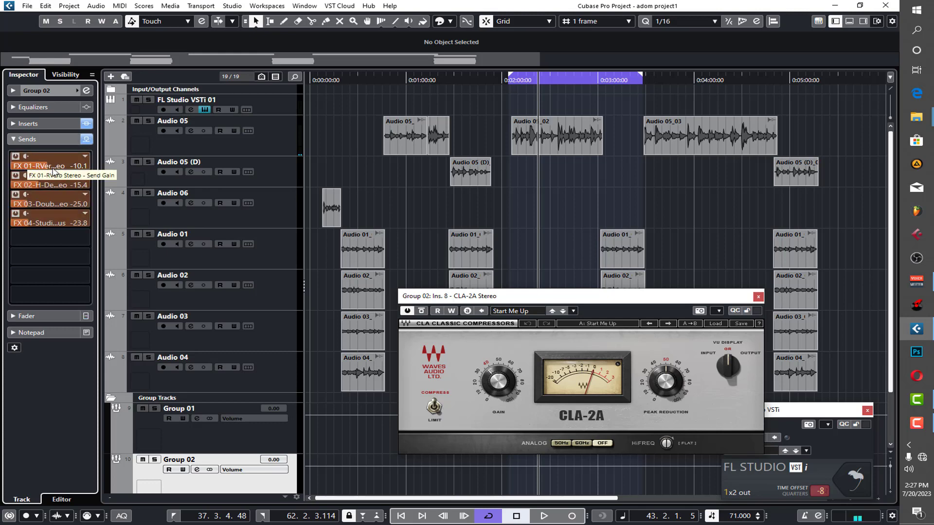
scroll(223, 435, down, 3)
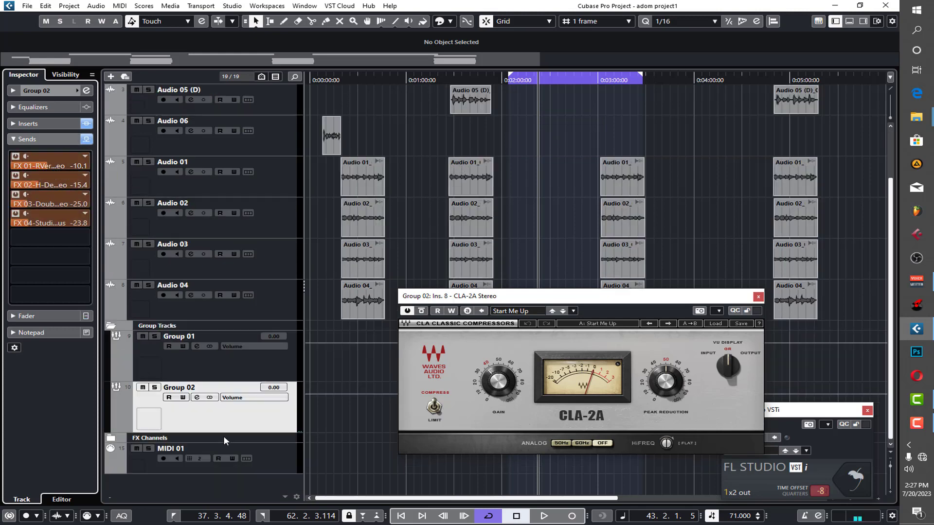
- Open FX 01-RVerb Stereo's Hall 1 reverb (20.0 predelay, 3.00 time) and replay from before 2:00
click(110, 438)
click(162, 465)
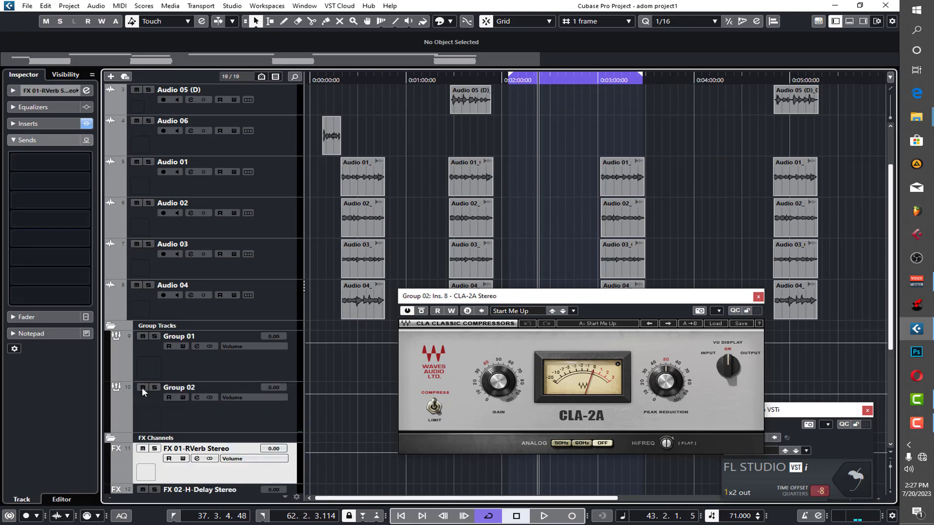
click(51, 123)
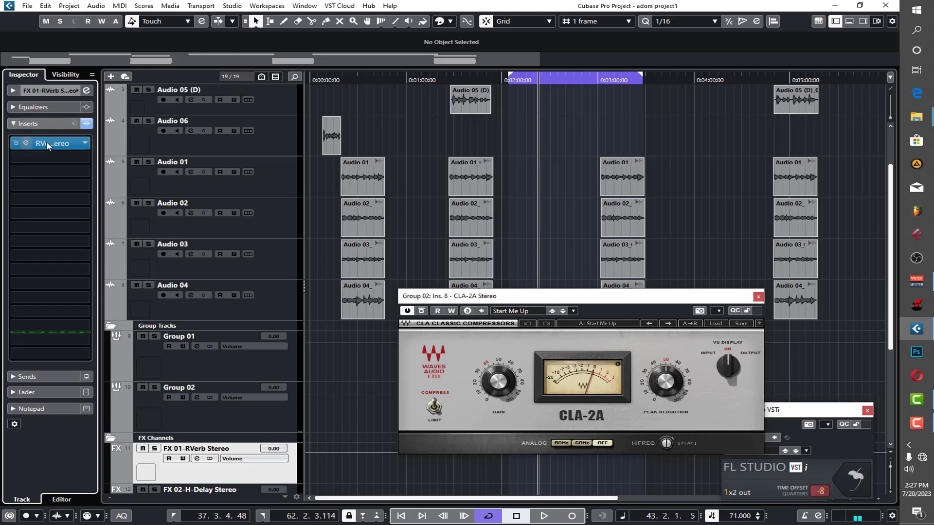
click(45, 141)
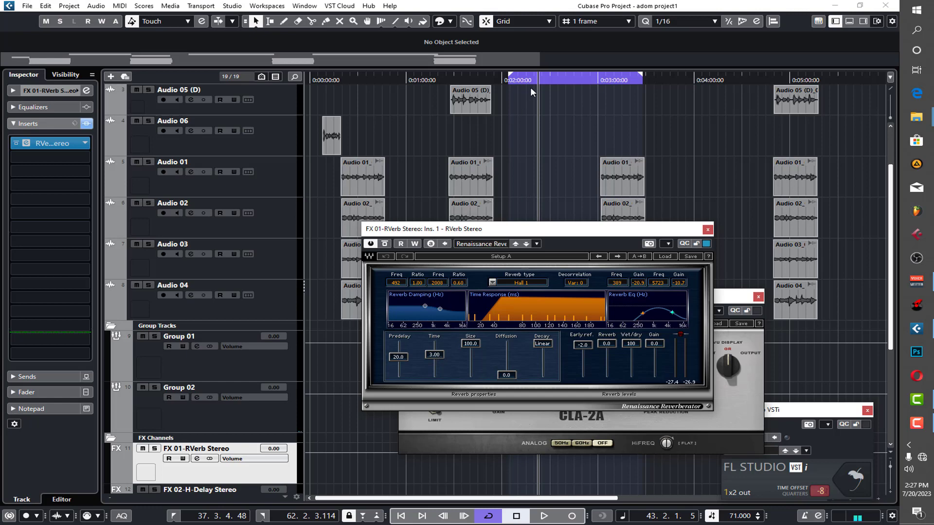
double_click(518, 81)
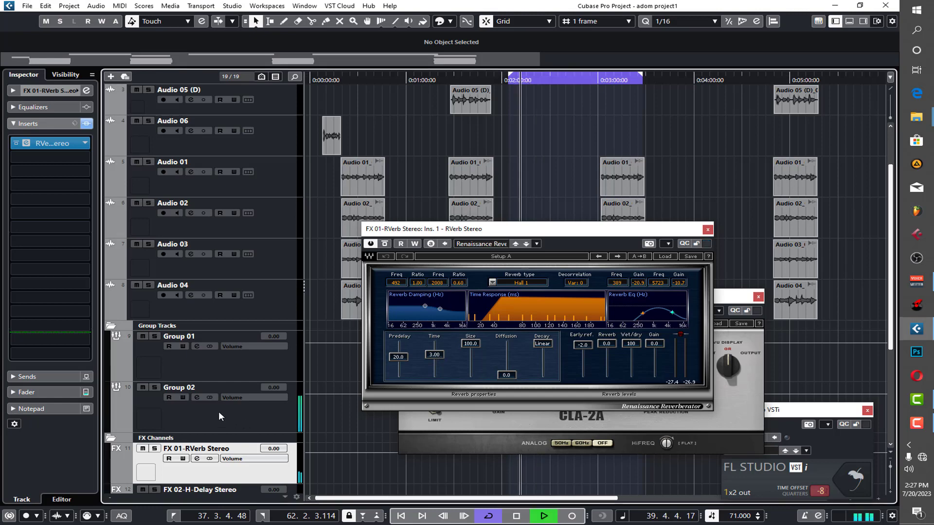
- Show Group 02's four sends, led by FX 01-RVerb at -10.1, and stop playback
click(161, 404)
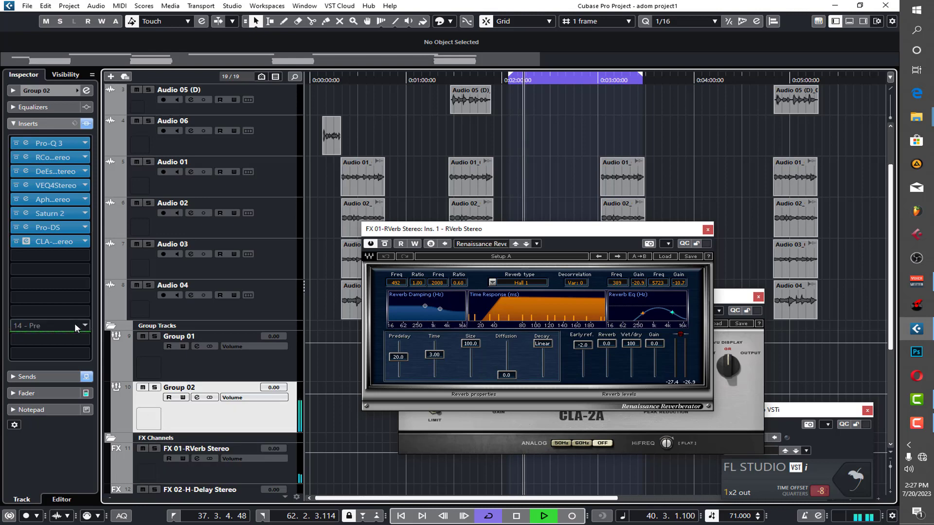
click(47, 376)
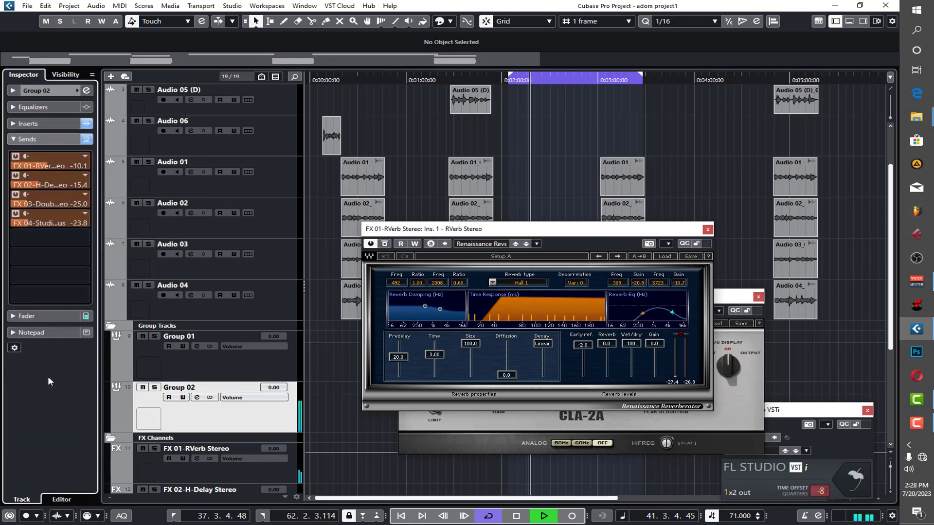
key(space)
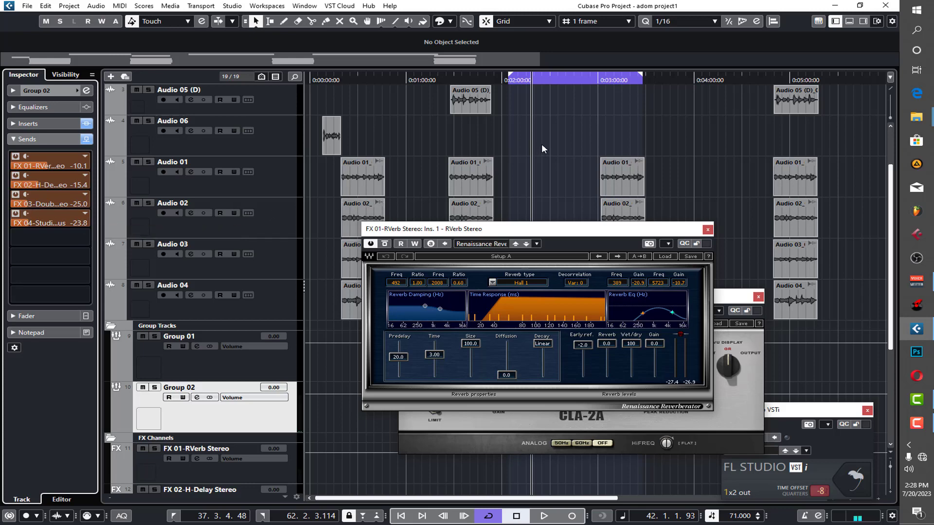
- Replay from about bar 38, closing the reverb window and leaving the CLA-2A window in front
scroll(542, 144, up, 3)
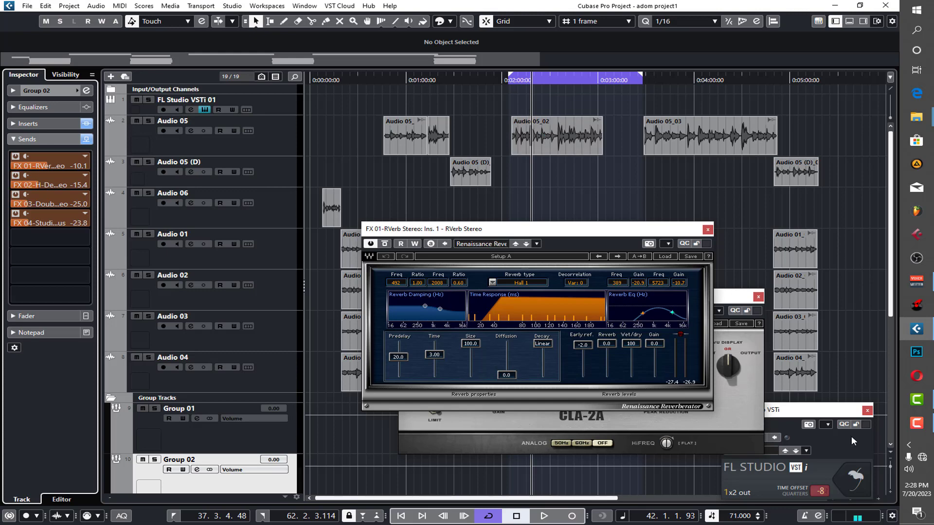
click(783, 421)
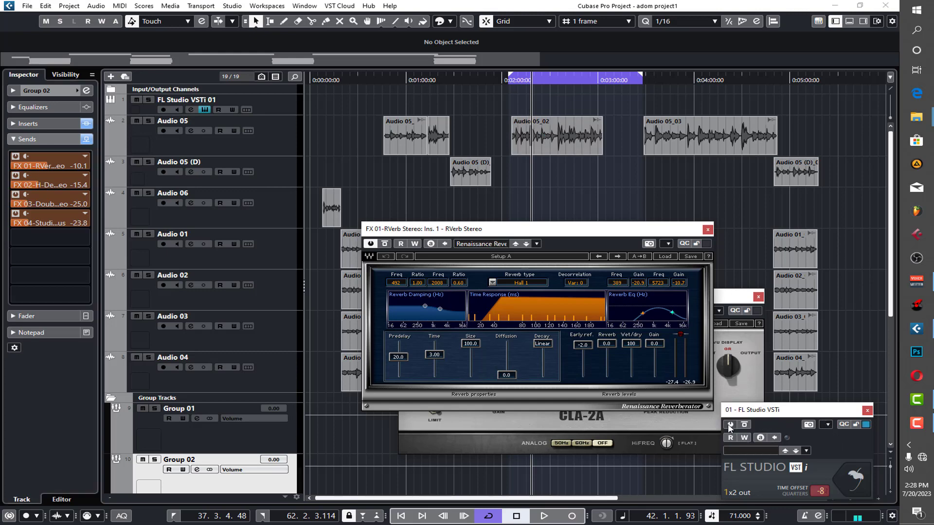
click(513, 78)
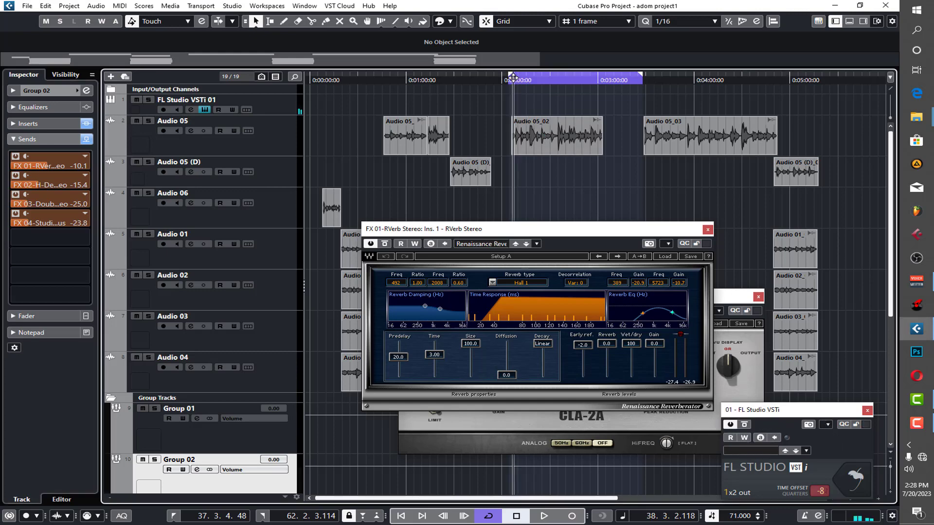
key(space)
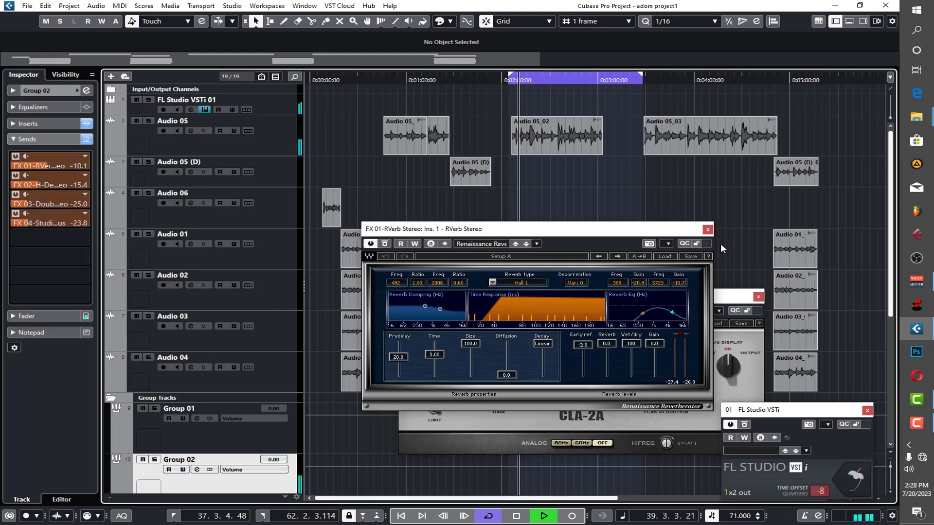
click(708, 229)
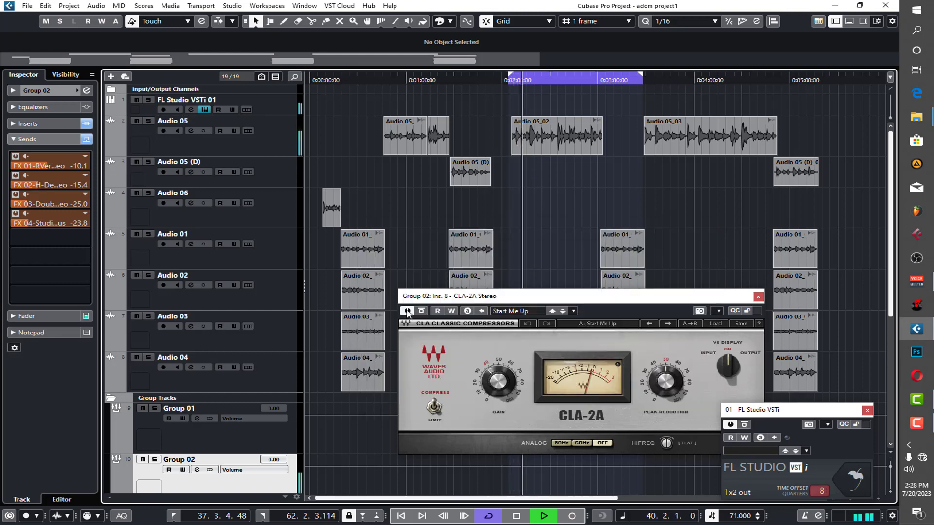
click(475, 344)
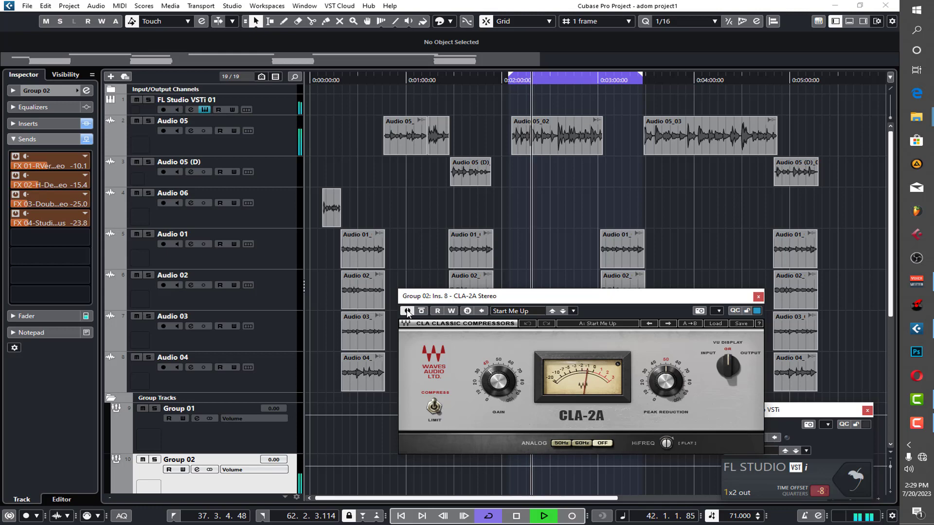
key(space)
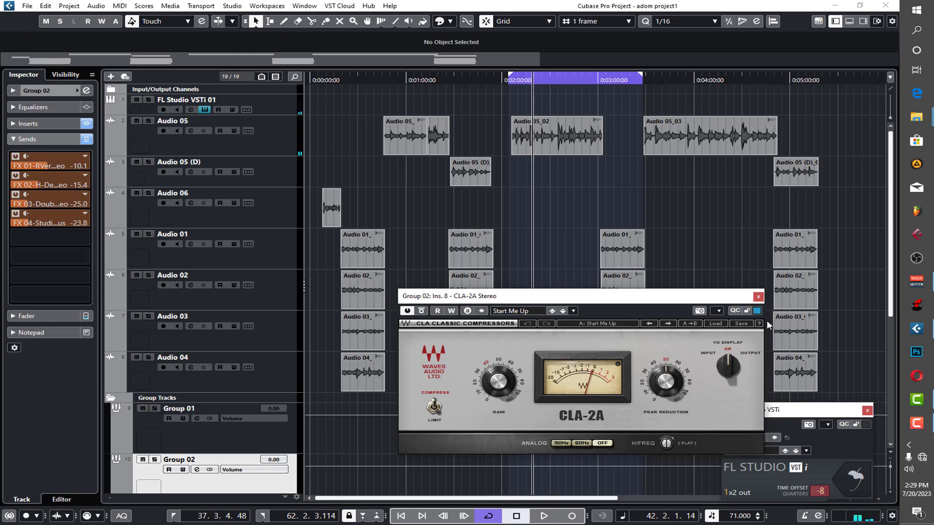
- Close CLA-2A, select Group 01, and switch on its inserts from CLA up to RVoxStereo
click(758, 297)
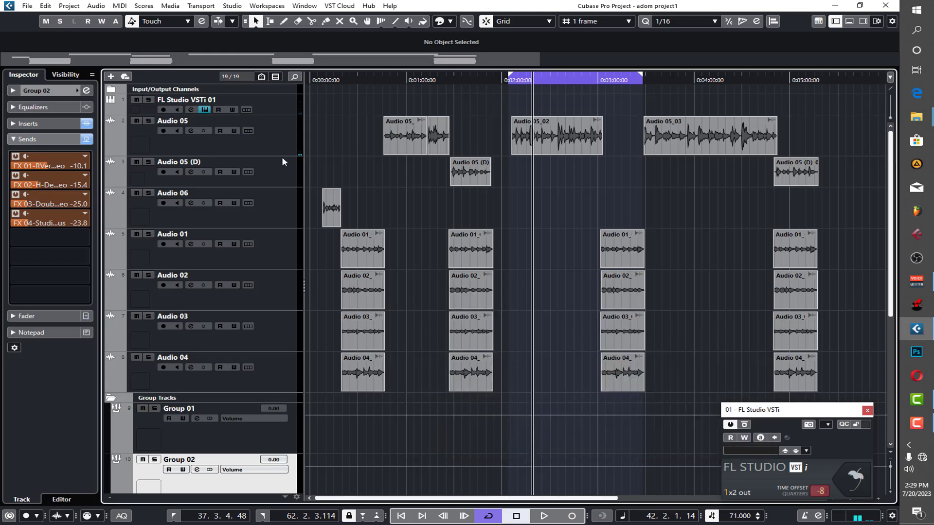
click(57, 92)
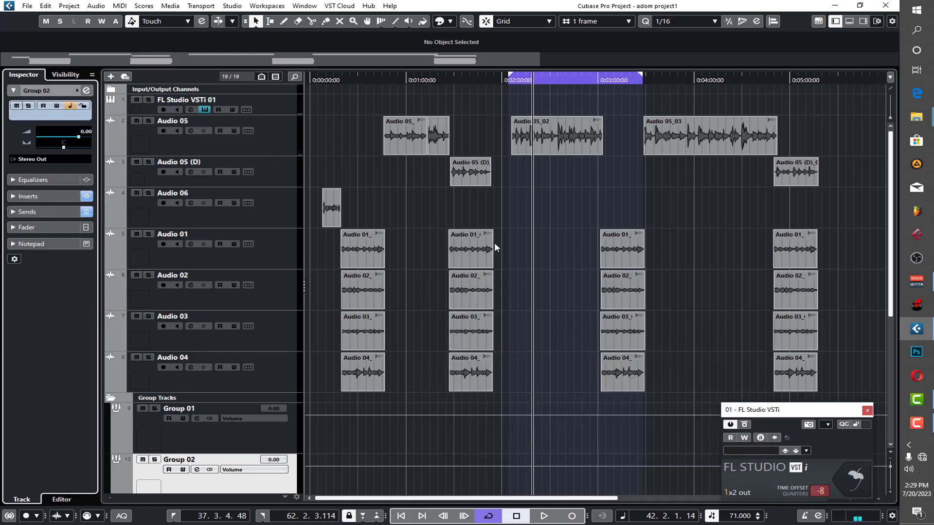
click(245, 437)
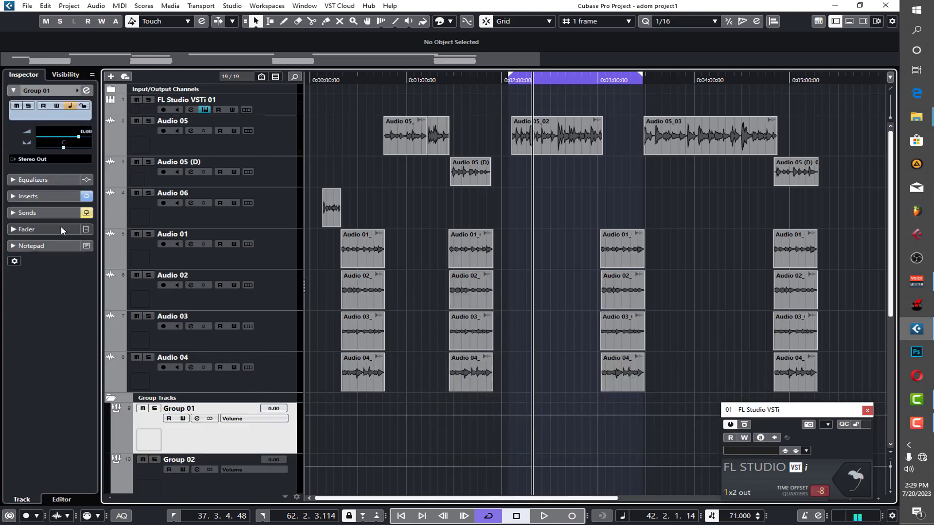
click(50, 198)
click(16, 254)
click(16, 241)
click(16, 226)
click(16, 212)
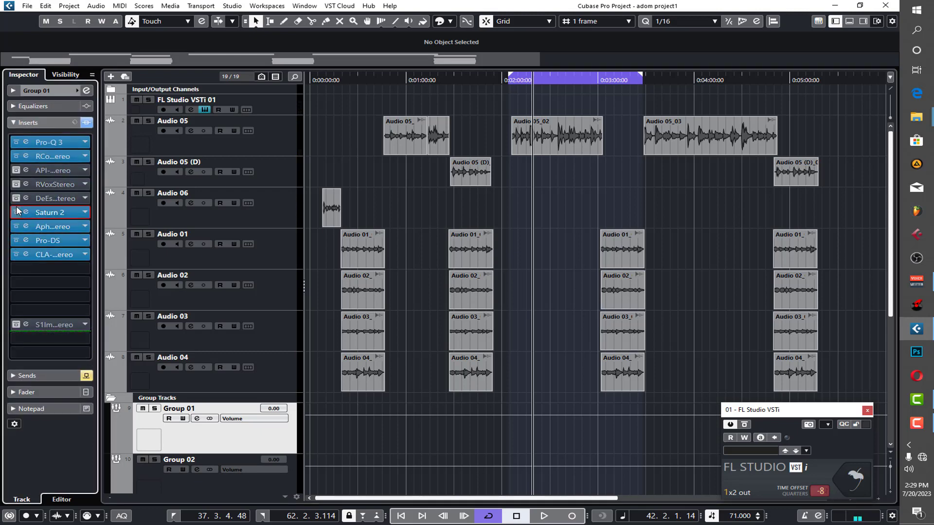
click(16, 198)
click(16, 184)
click(16, 170)
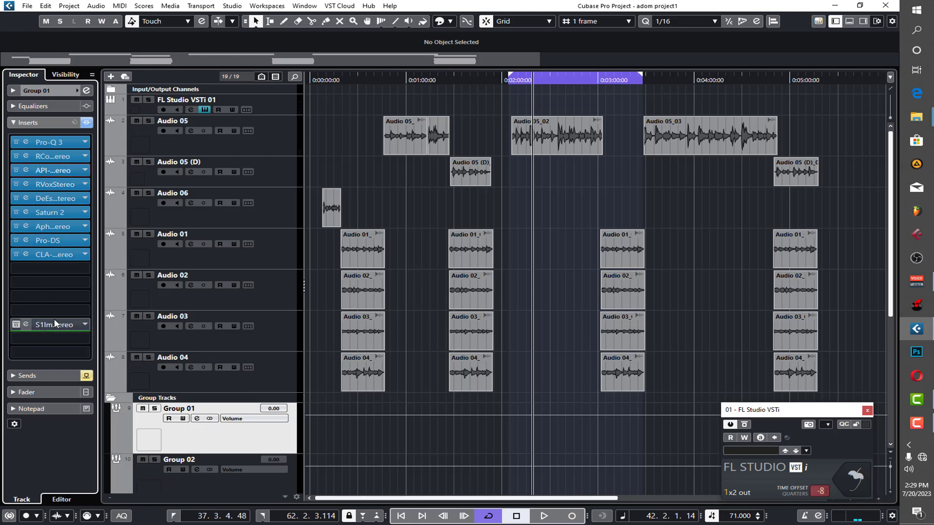
- Activate and check the S1 Imager, then enable Group 01's four sends (-10.4, -18.3, -18.9, -20.8)
click(16, 324)
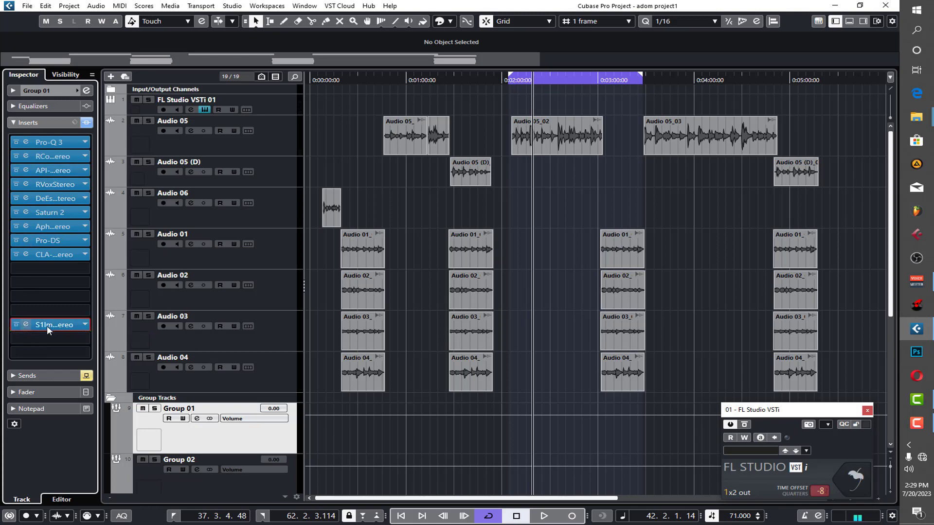
click(47, 324)
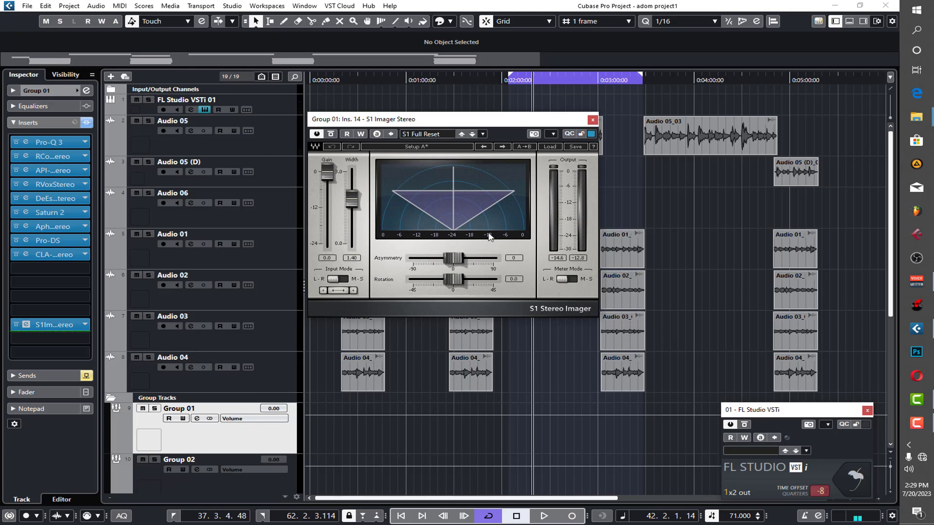
click(593, 120)
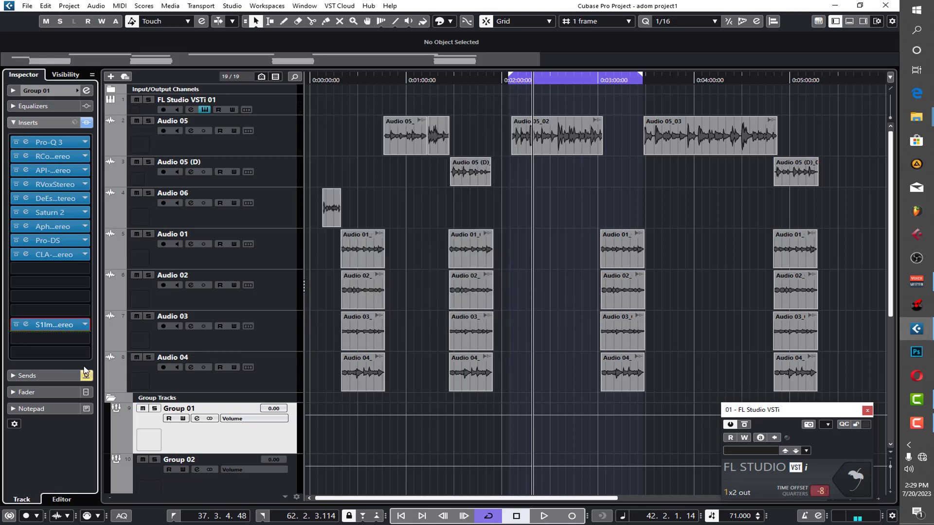
click(56, 373)
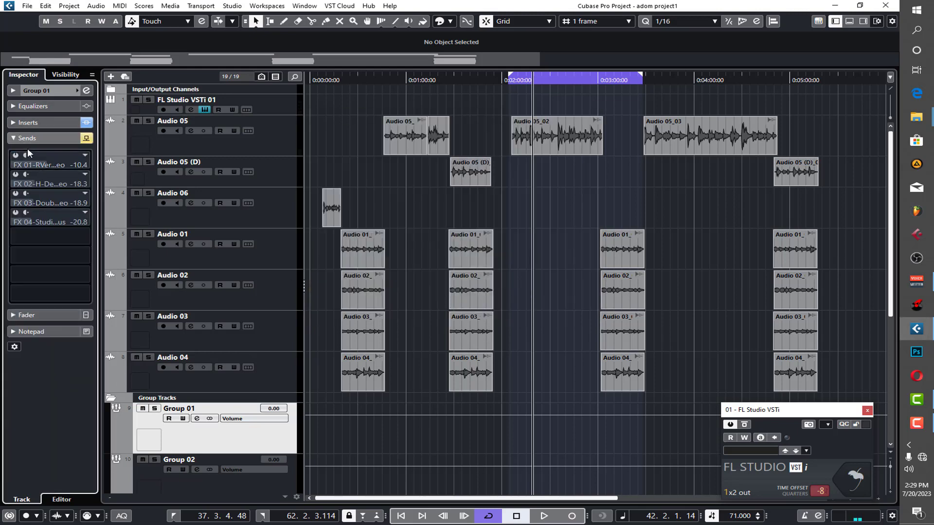
click(86, 138)
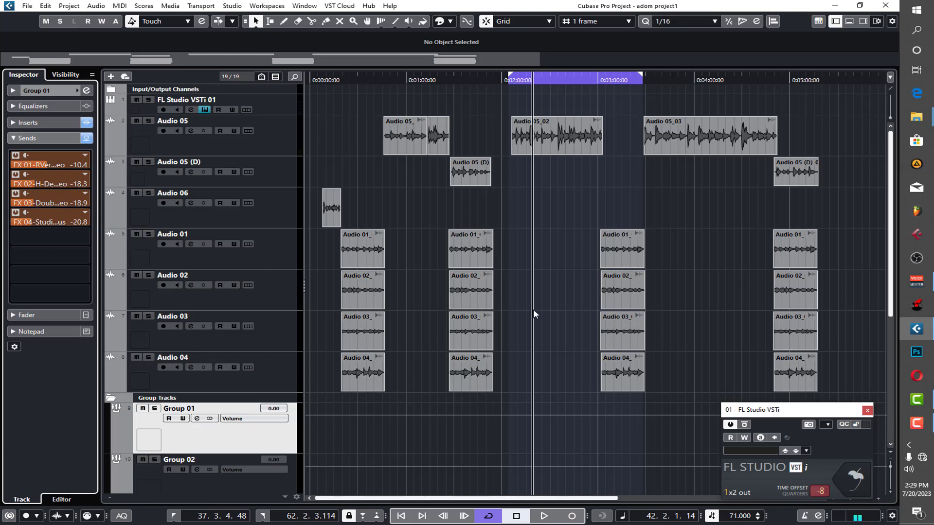
- Inspect the FX 04-StudioChorus insert using the Chorus Fat preset, then close its window
scroll(533, 313, down, 5)
scroll(533, 313, down, 1)
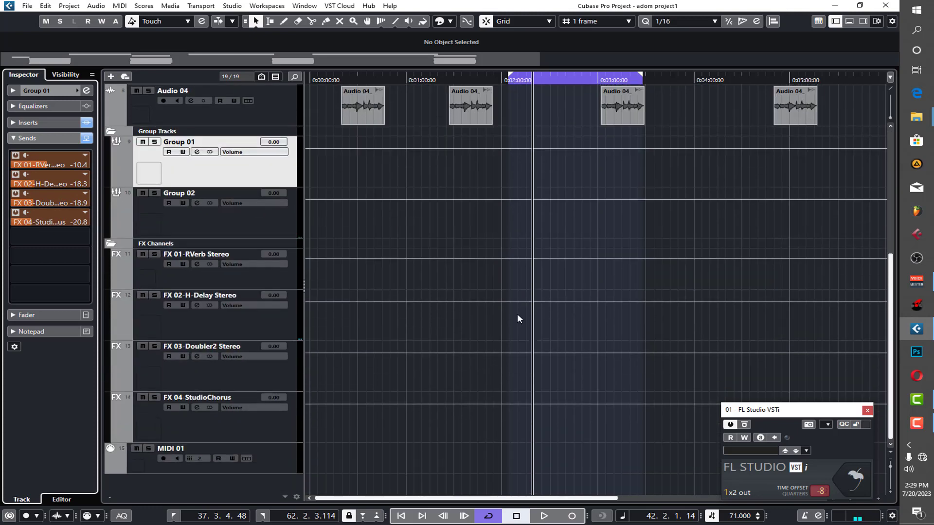
click(240, 433)
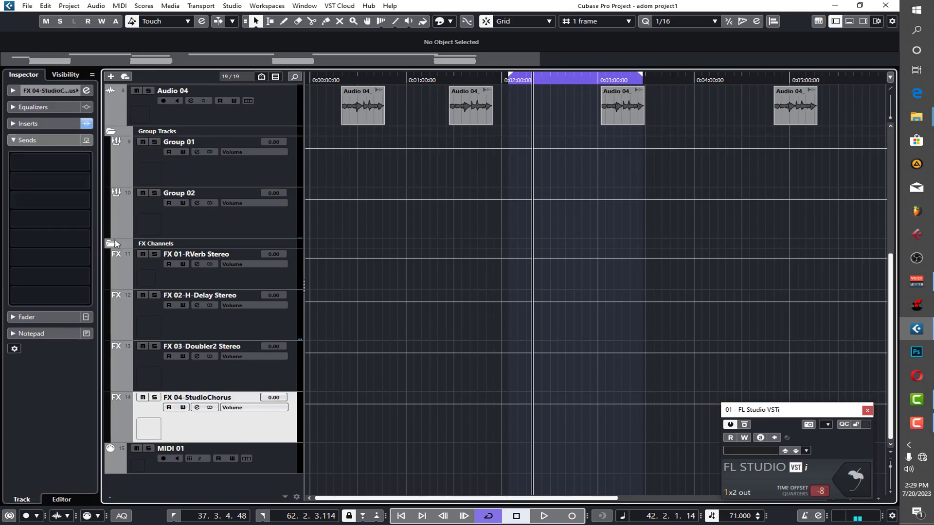
click(36, 126)
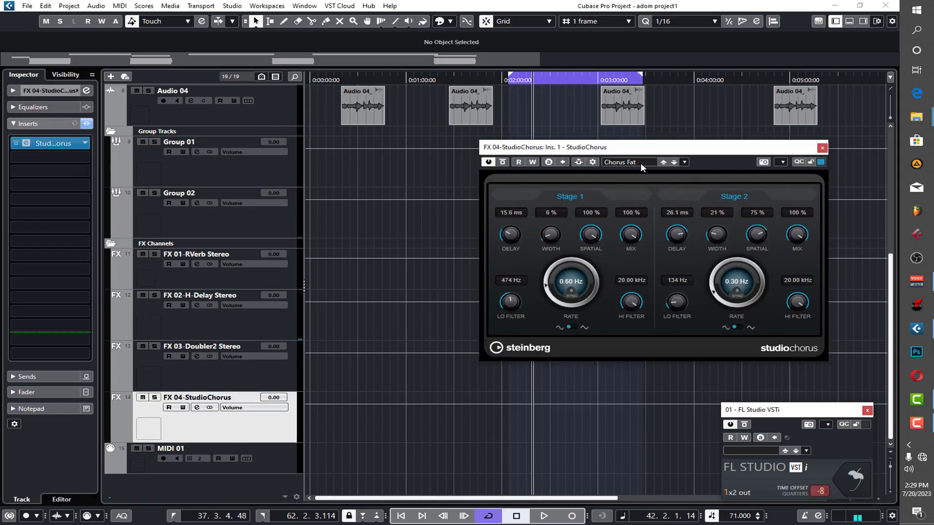
click(822, 148)
scroll(675, 258, up, 5)
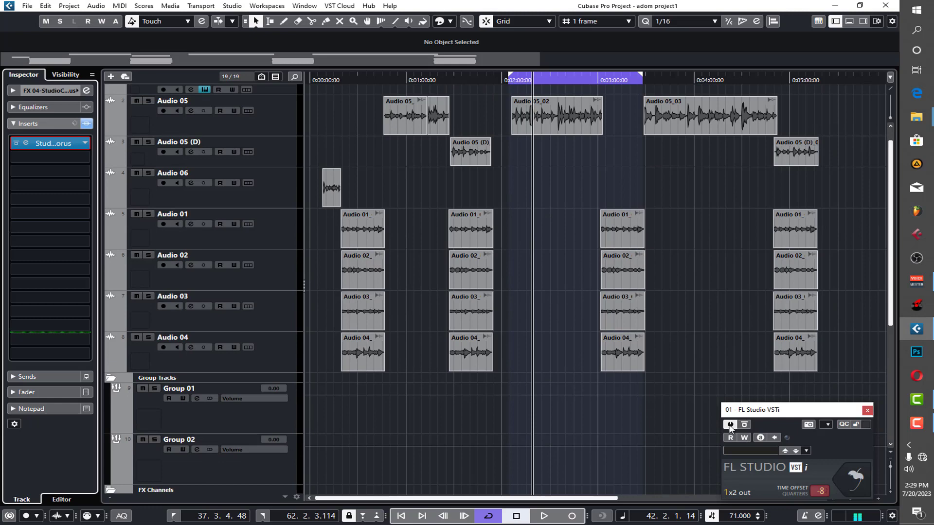
- Play the mix from around bar 54 and stop near bar 58
click(597, 82)
key(space)
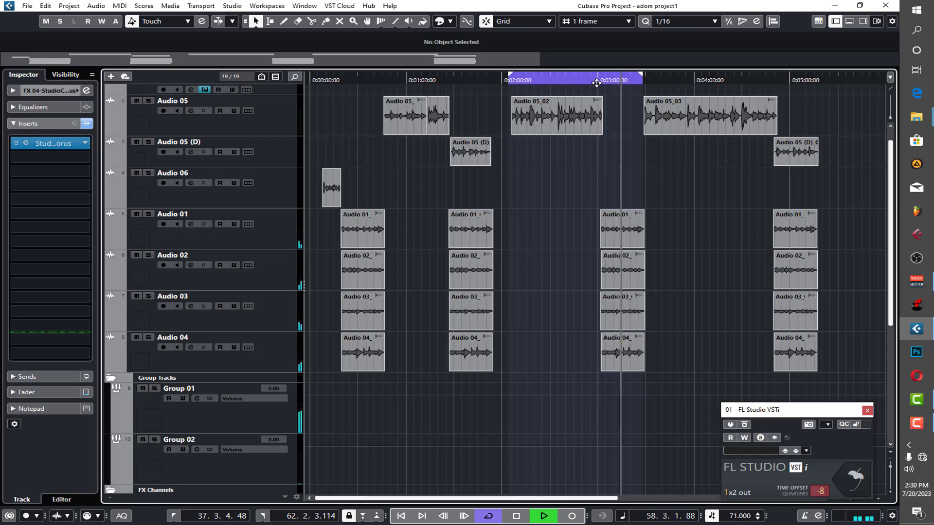
key(space)
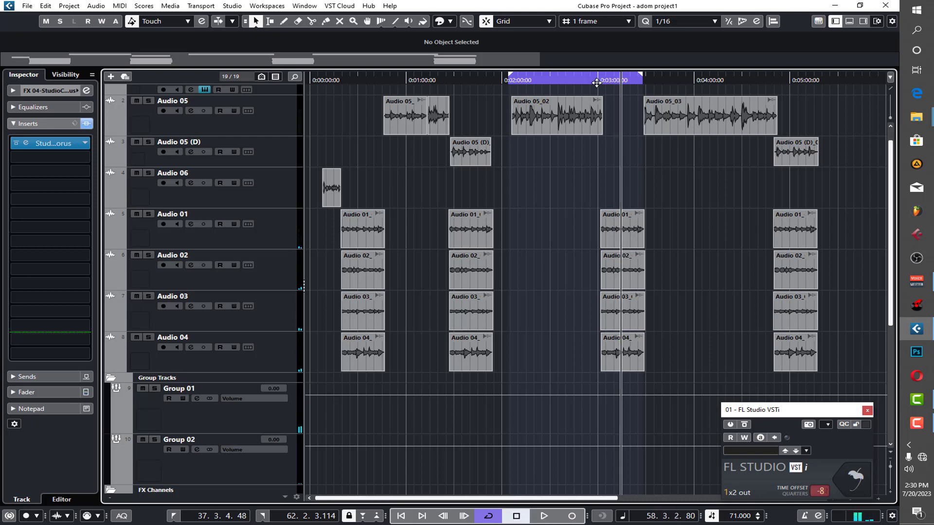